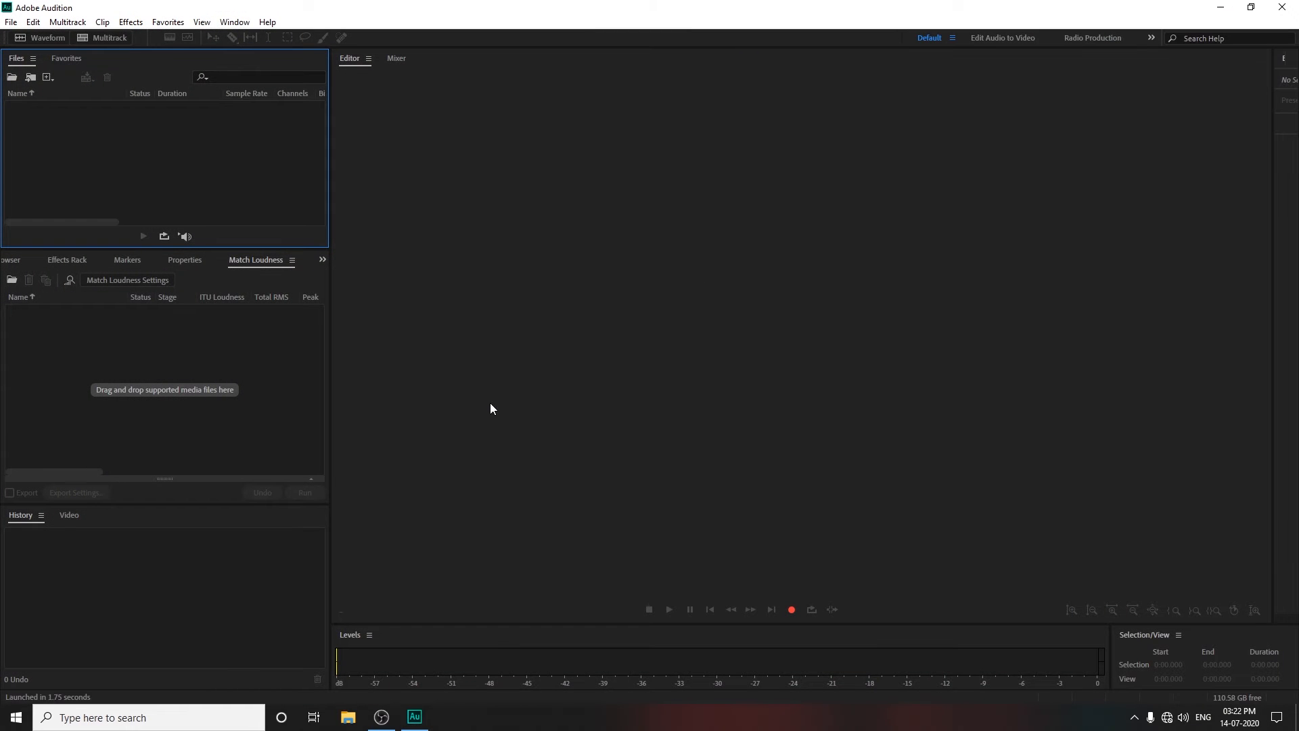
Set the audio hardware's default input to Microphone (Blue Snowball) and default output to Realtek HD Audio 2nd output
{"action": "left_click", "coordinate": [32, 22]}
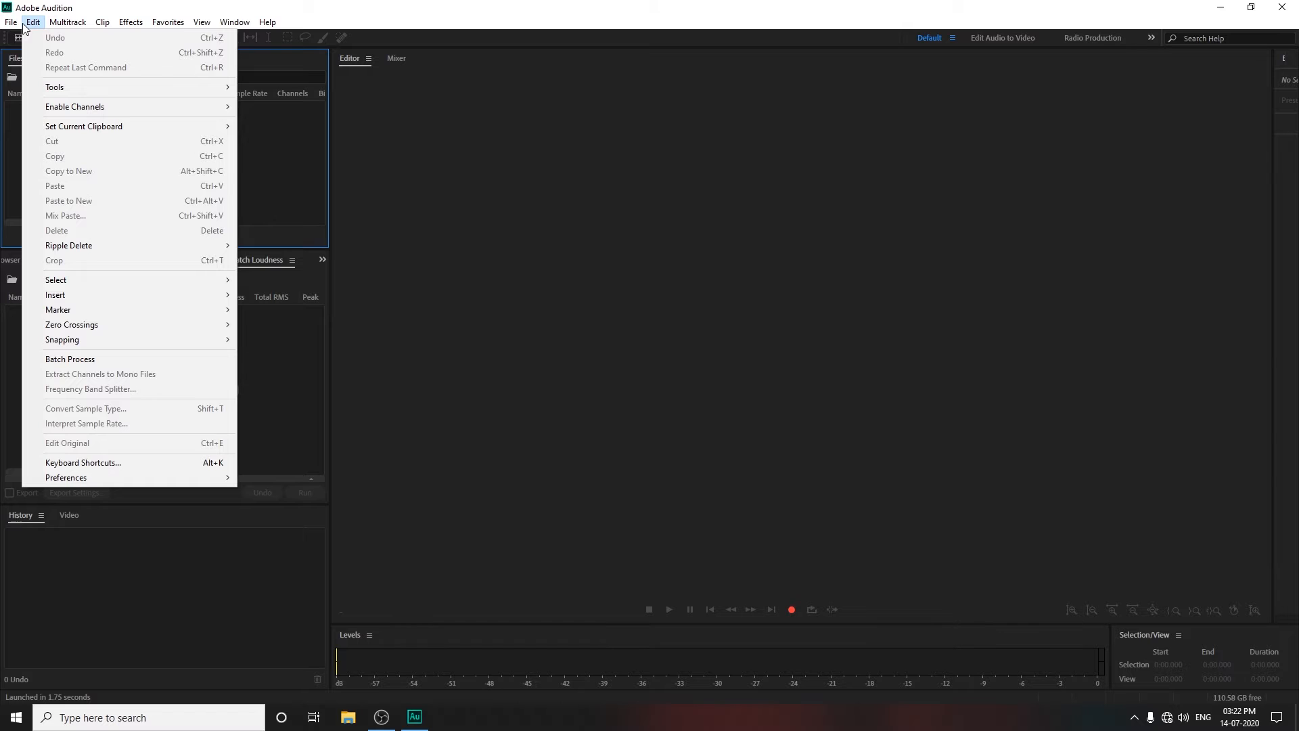
{"action": "mouse_move", "coordinate": [59, 481]}
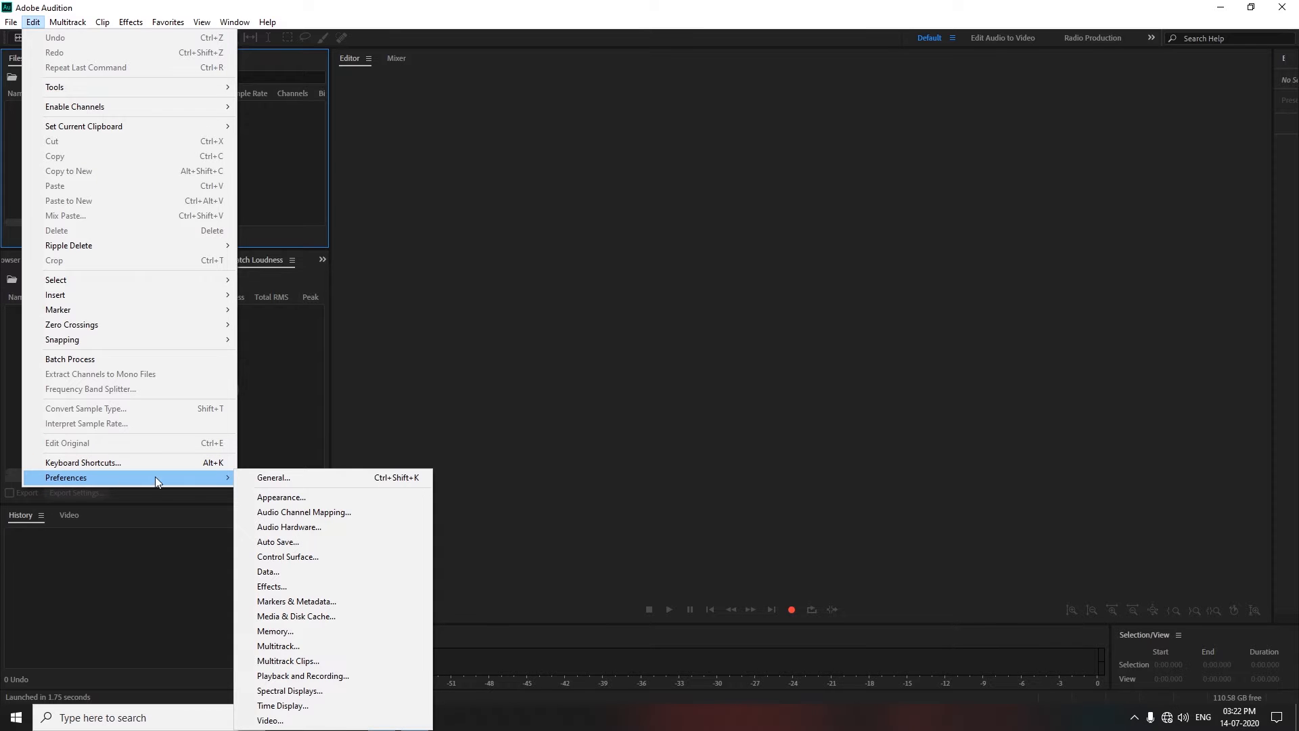
{"action": "left_click", "coordinate": [270, 479]}
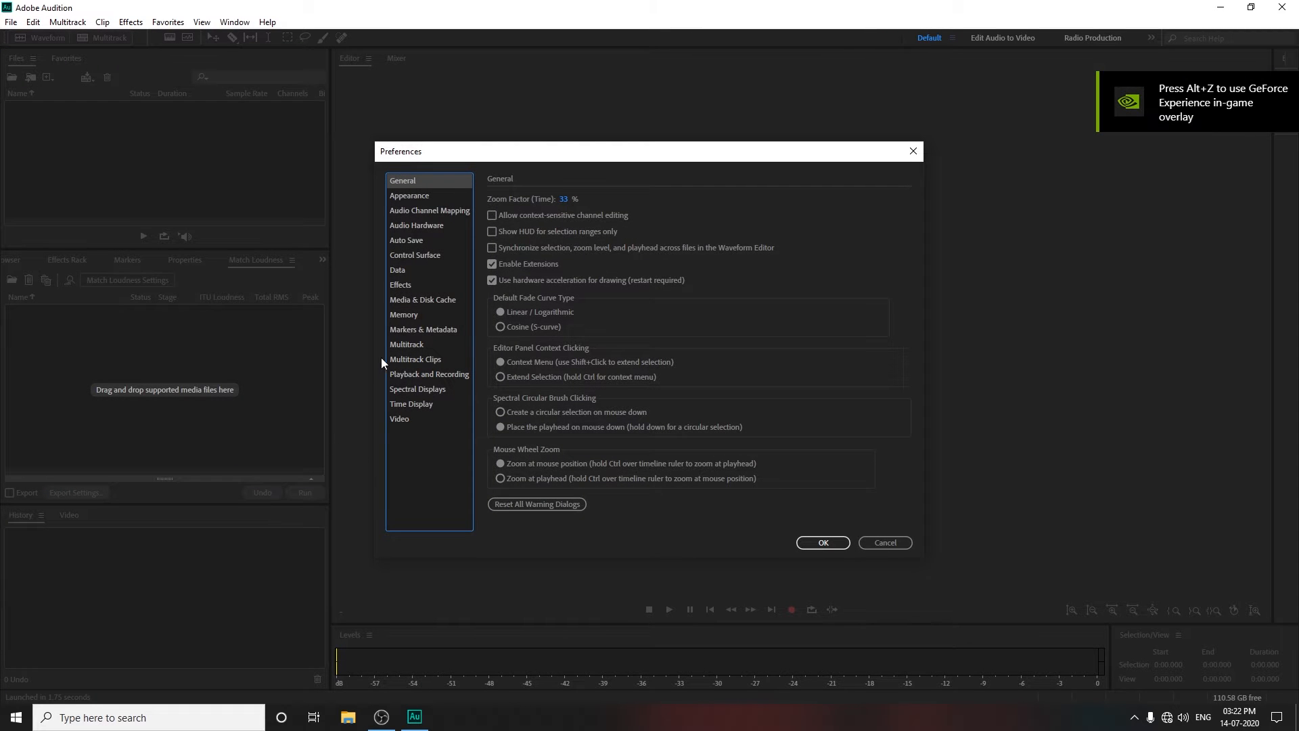
{"action": "left_click", "coordinate": [416, 227]}
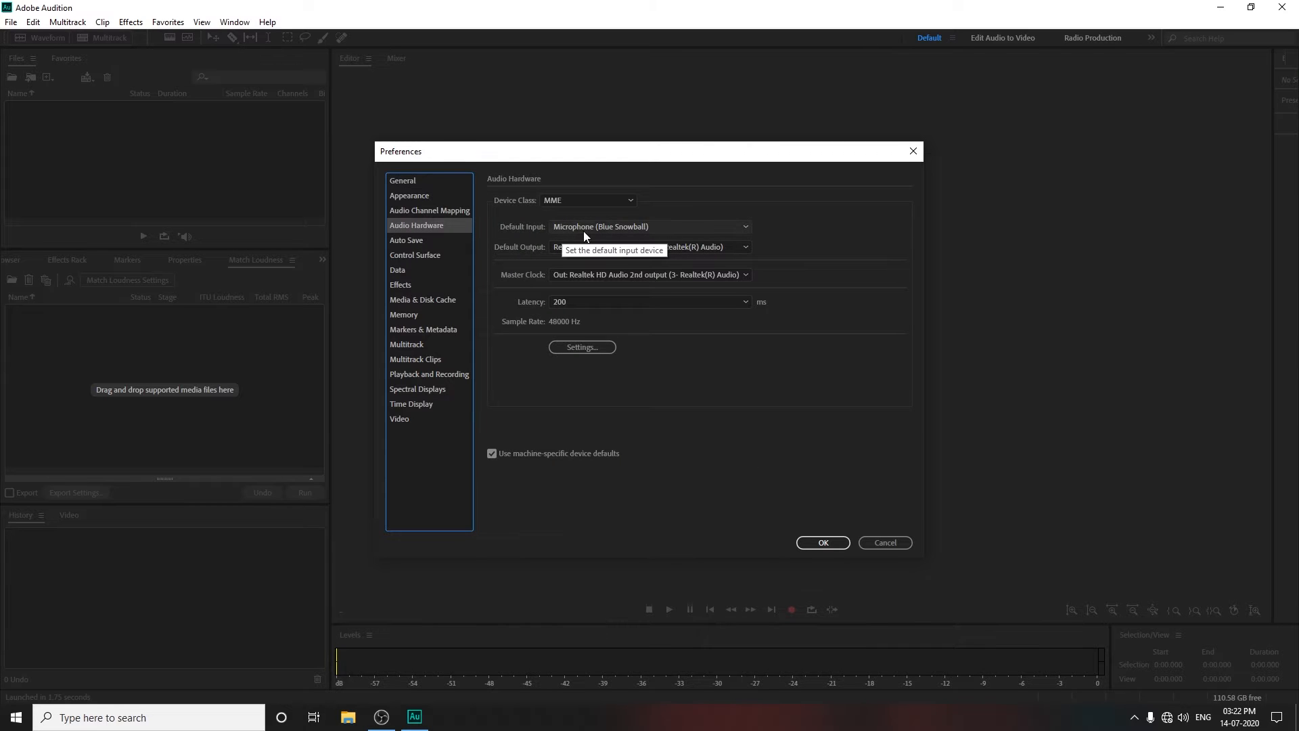
{"action": "left_click", "coordinate": [647, 230]}
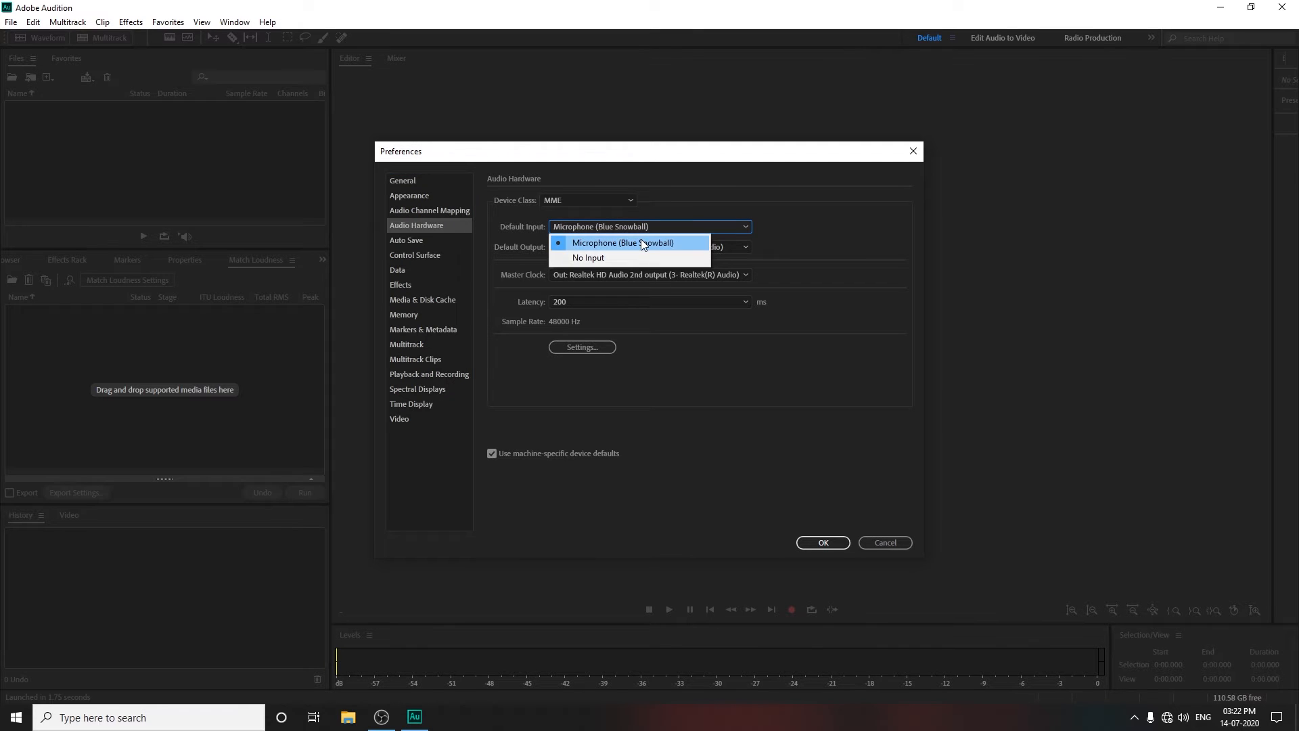
{"action": "left_click", "coordinate": [641, 240]}
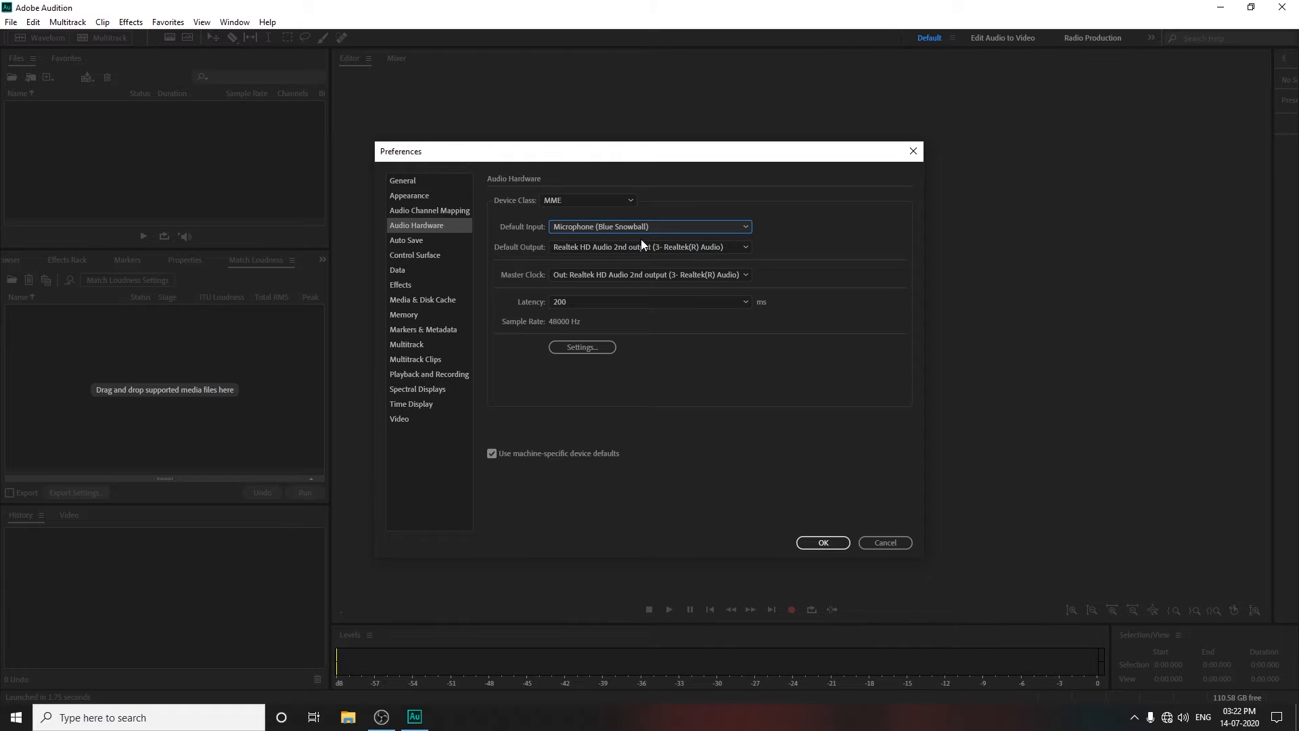
{"action": "left_click", "coordinate": [571, 249]}
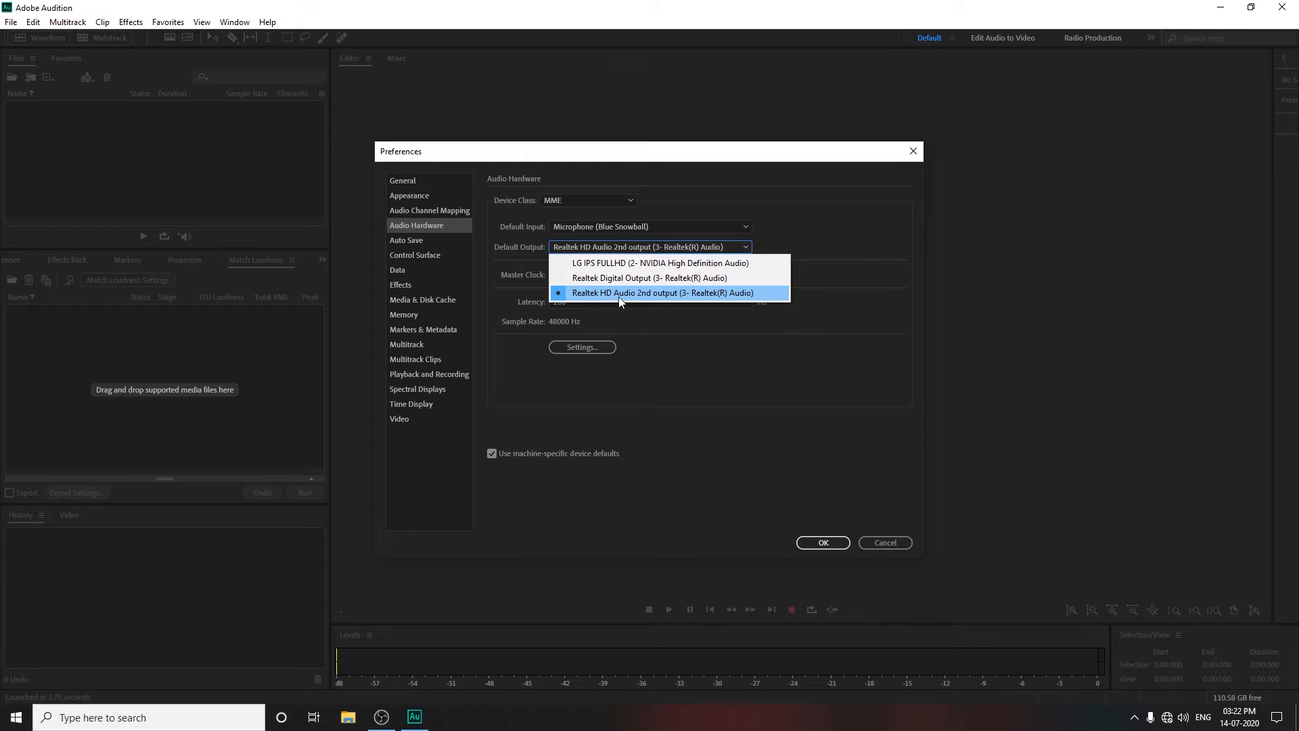
{"action": "left_click", "coordinate": [640, 293]}
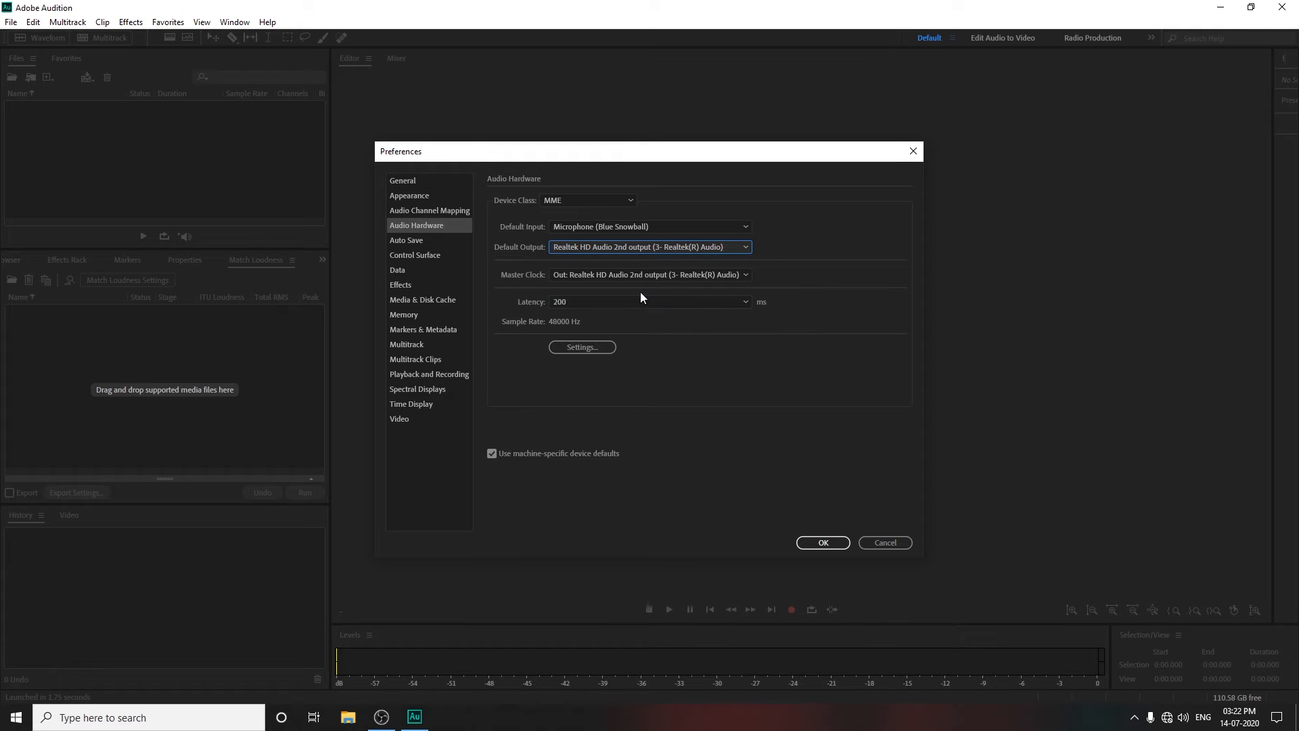
{"action": "left_click", "coordinate": [823, 543]}
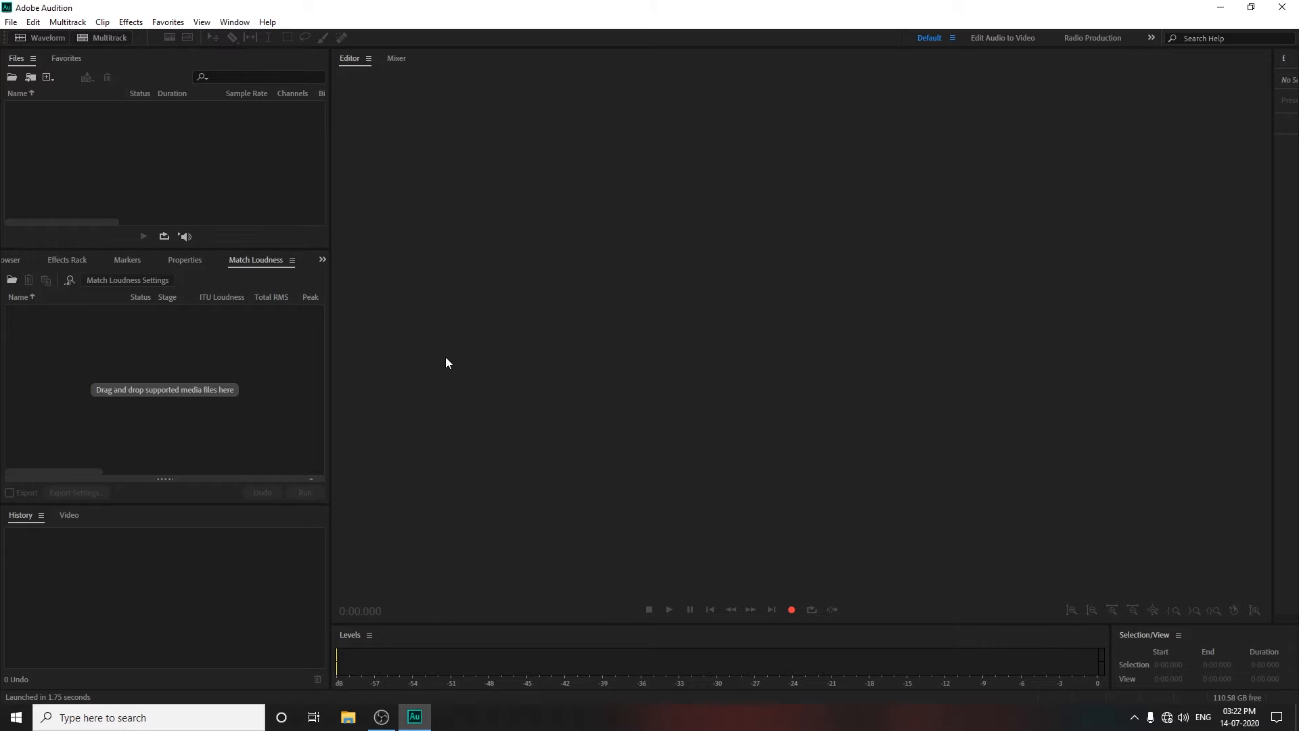
Start a new recording and set its audio file to a 48000 Hz sample rate and 32 (float) bit depth
{"action": "left_click", "coordinate": [793, 609]}
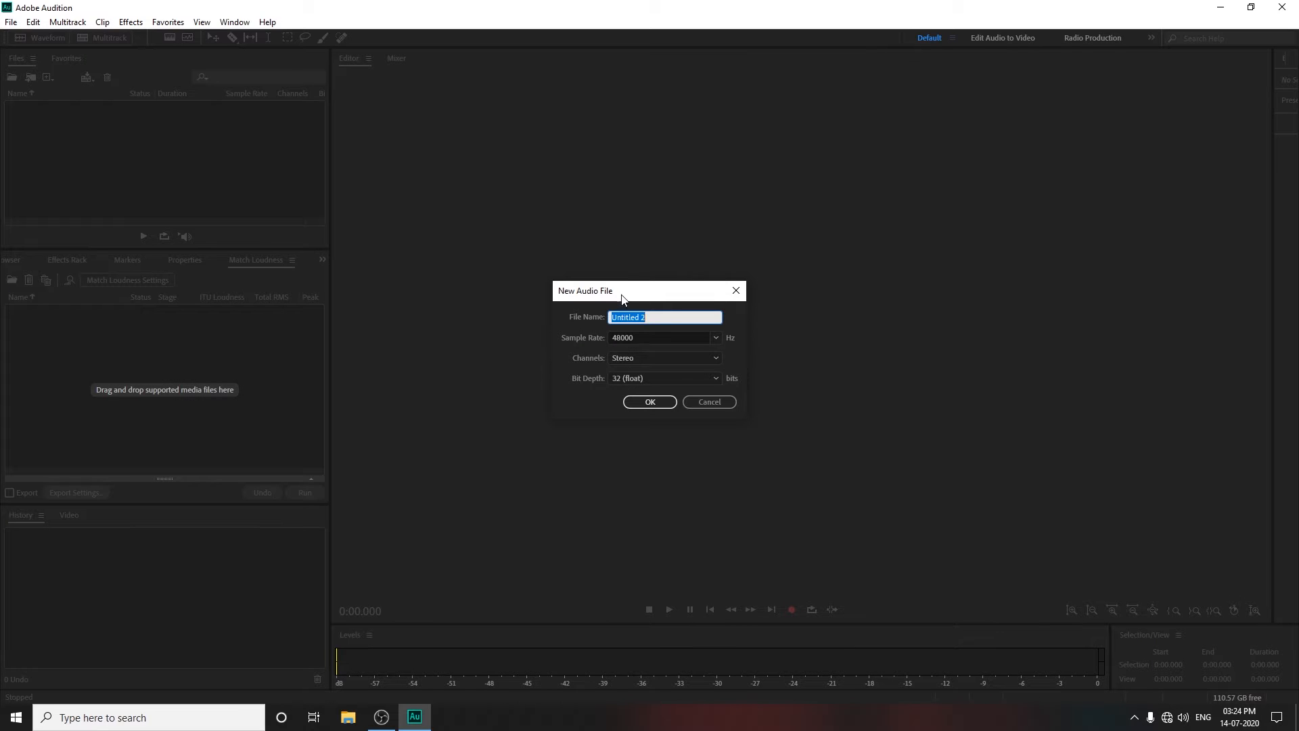
{"action": "left_click_drag", "start_coordinate": [623, 299], "coordinate": [620, 288]}
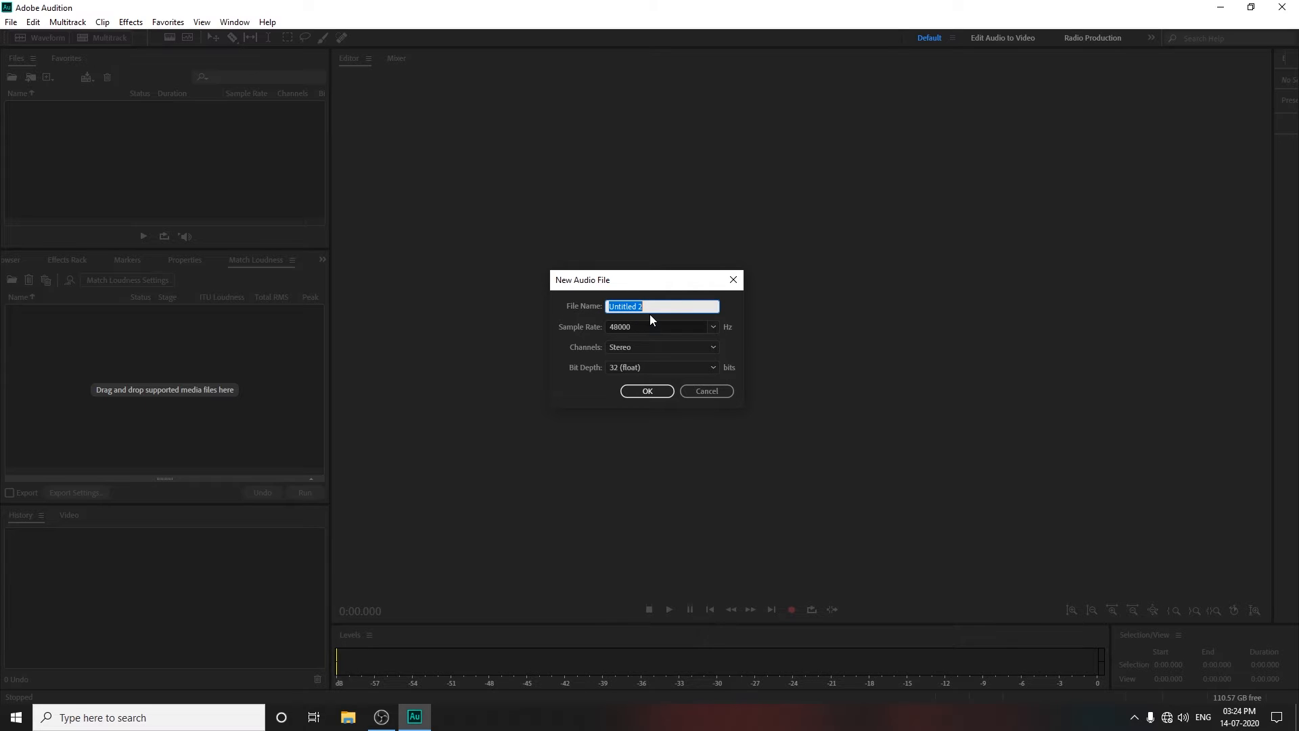
{"action": "key", "text": "Tab"}
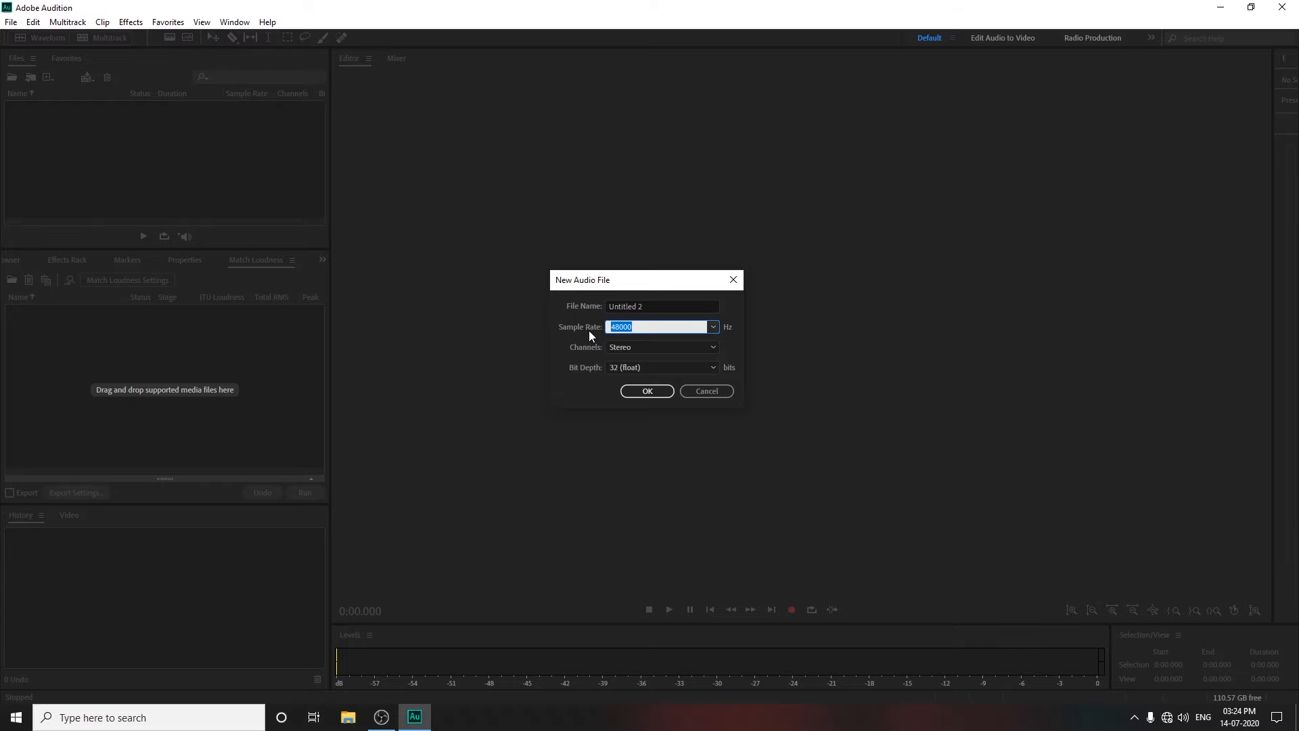
{"action": "left_click", "coordinate": [713, 327]}
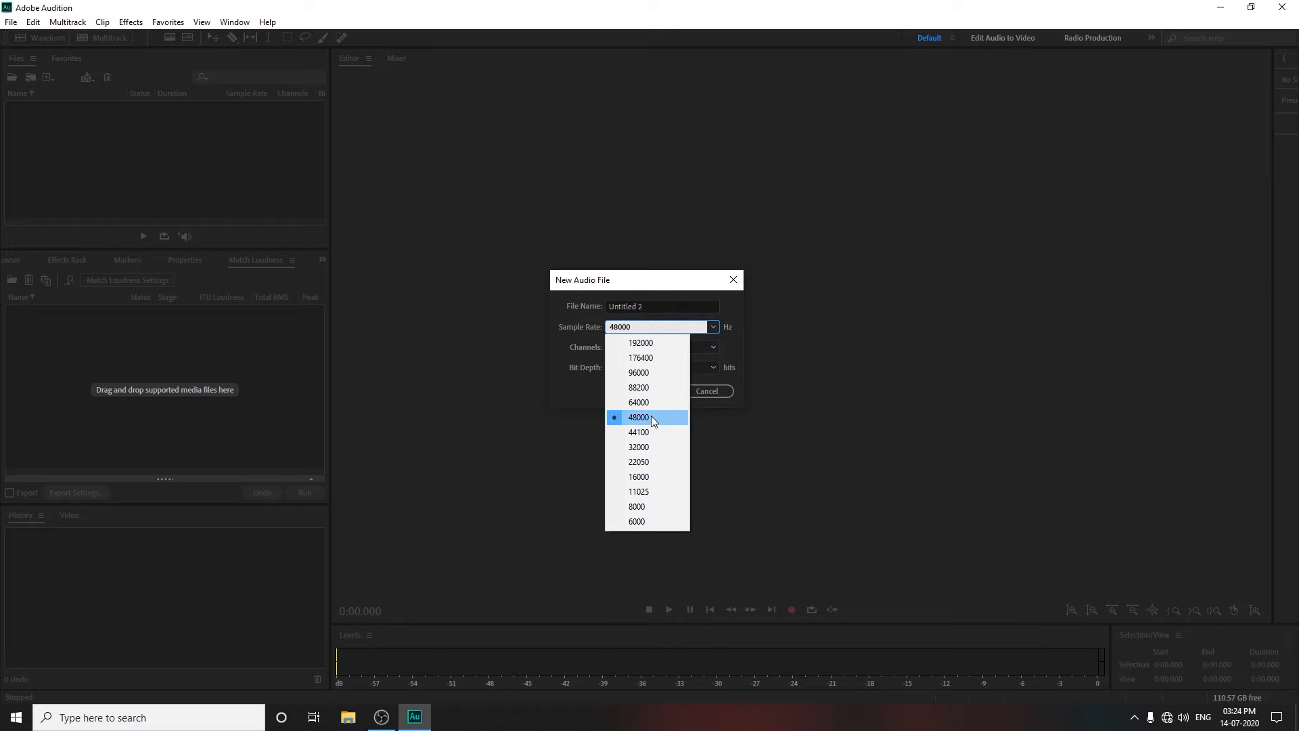
{"action": "left_click", "coordinate": [651, 416]}
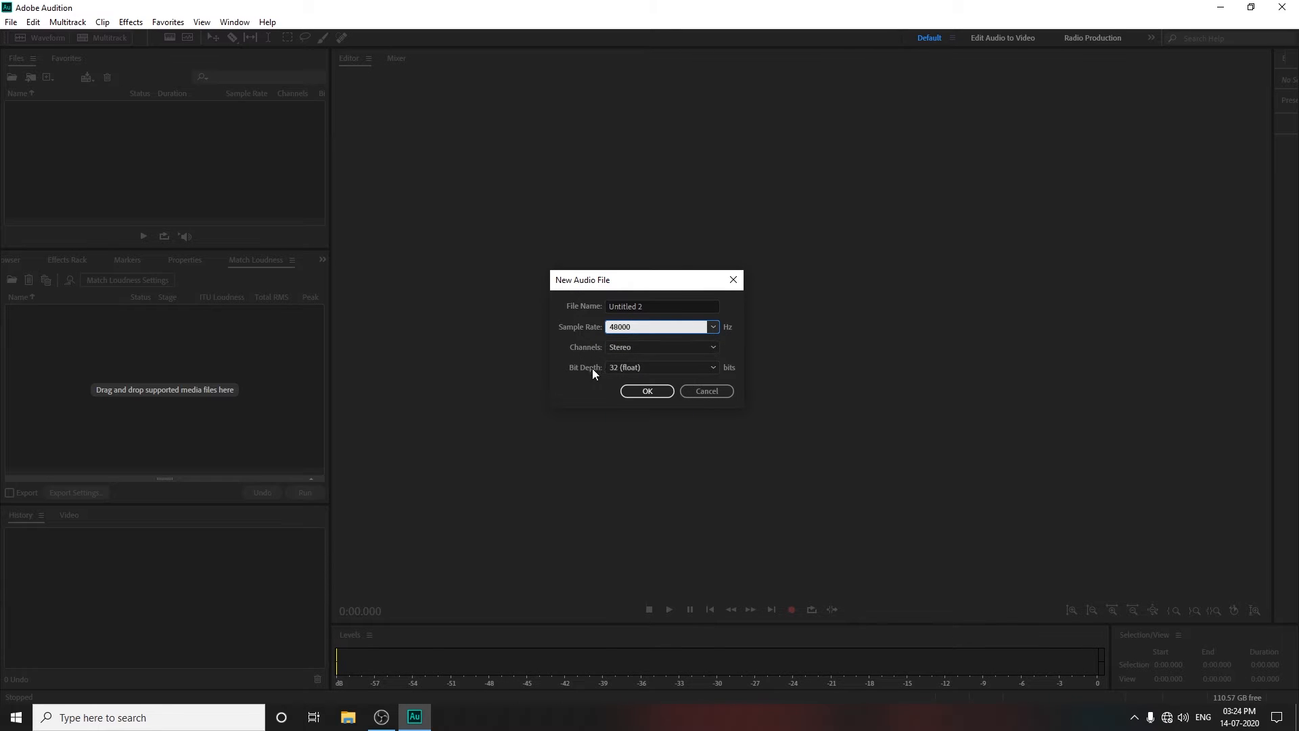
{"action": "left_click", "coordinate": [695, 366]}
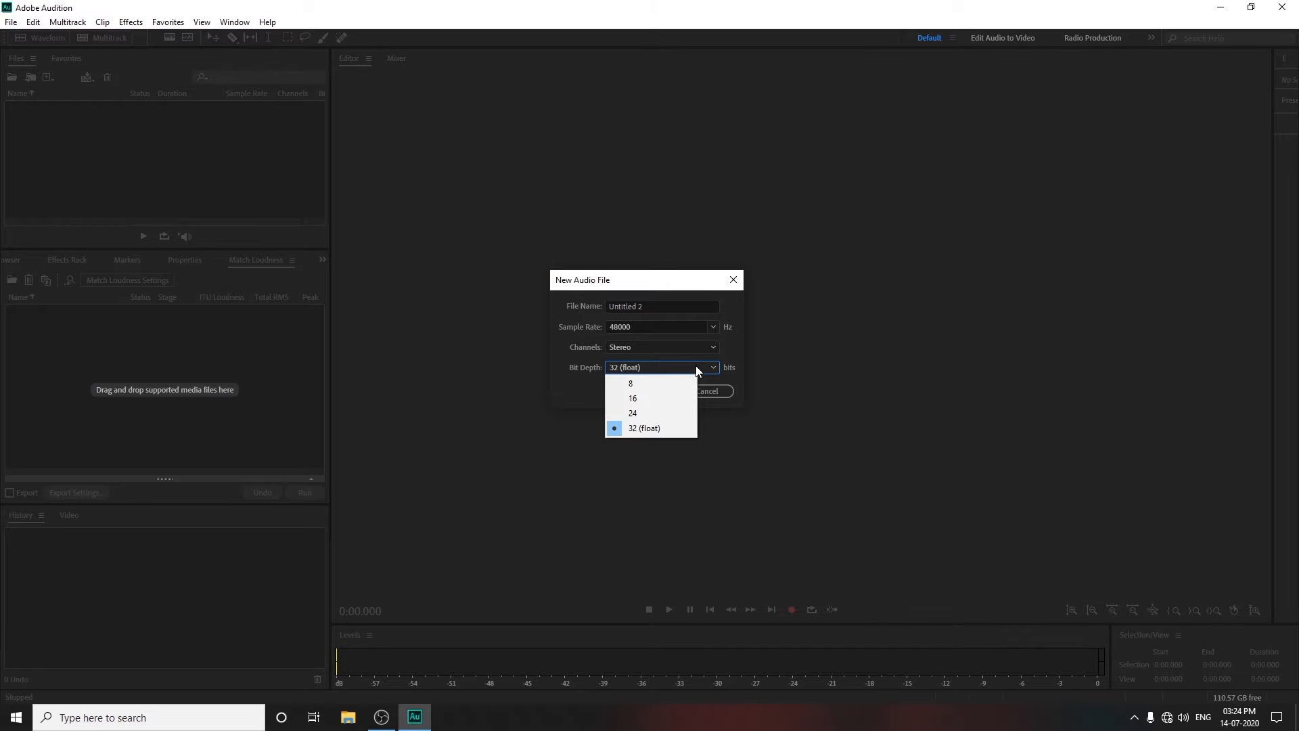
{"action": "left_click", "coordinate": [661, 429]}
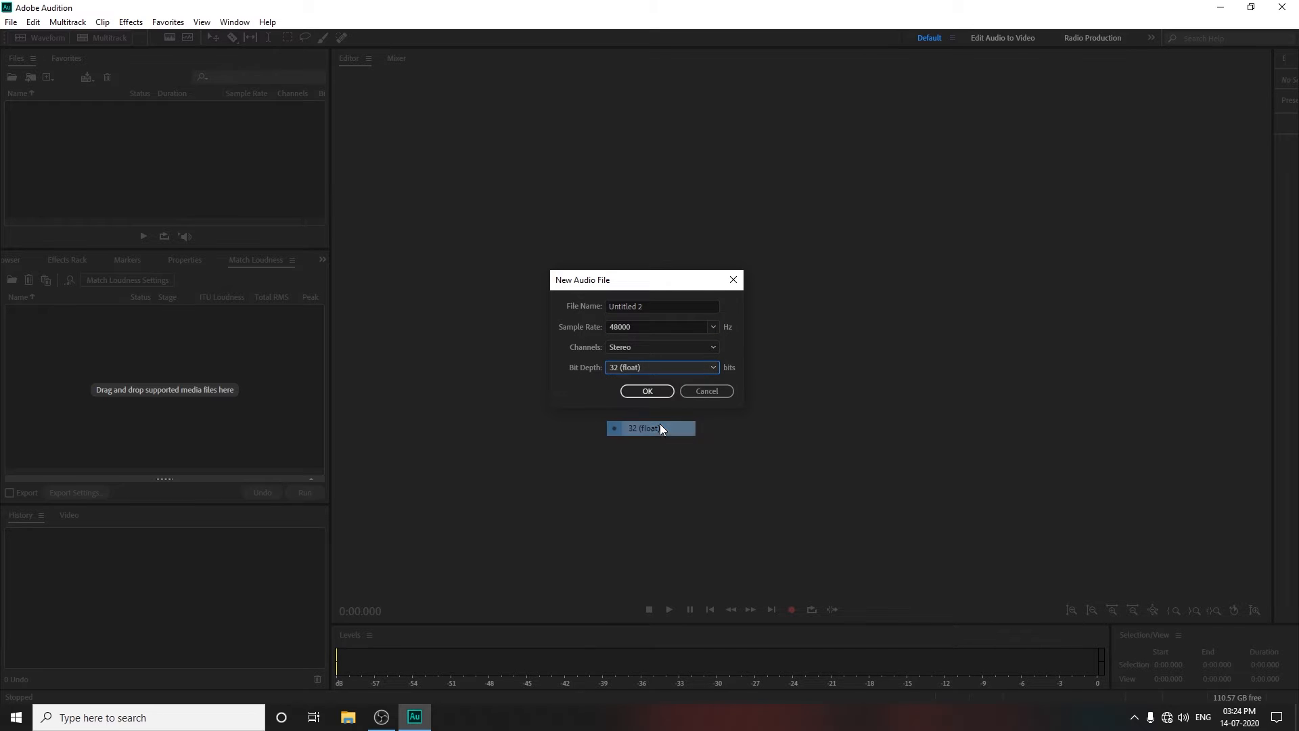
Create the new audio file and record about 15 seconds of voice with silence before and after the speech
{"action": "left_click", "coordinate": [648, 390]}
{"action": "key", "text": "shift+space"}
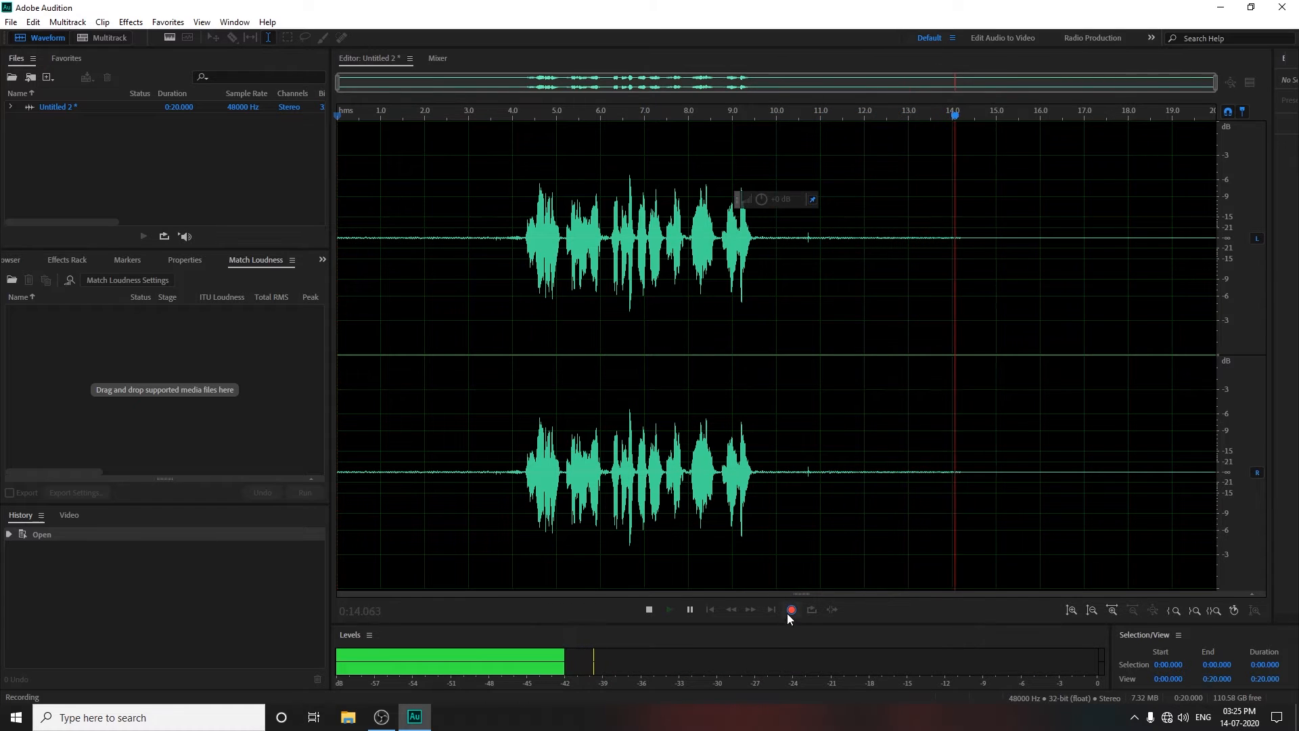
{"action": "left_click", "coordinate": [652, 611]}
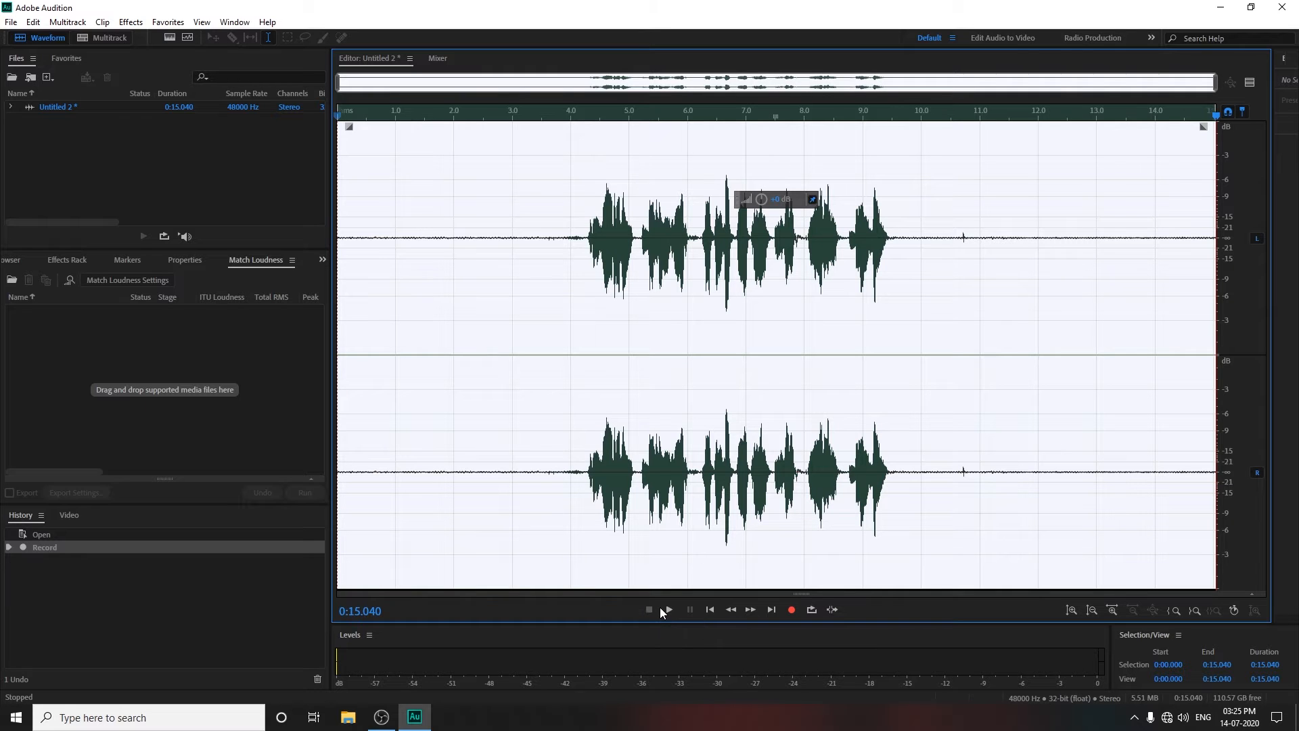
Begin saving the recording under a new location and create a folder named test in Downloads
{"action": "left_click", "coordinate": [10, 22]}
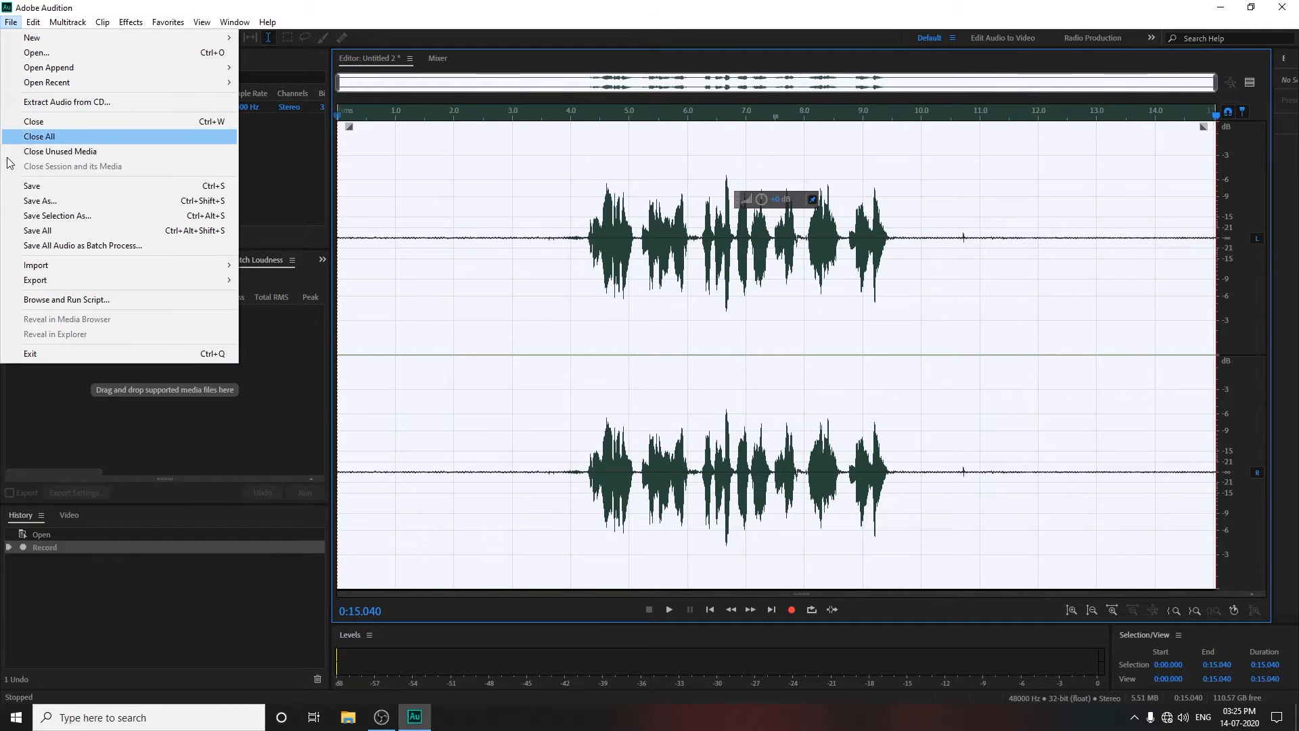
{"action": "left_click", "coordinate": [29, 201]}
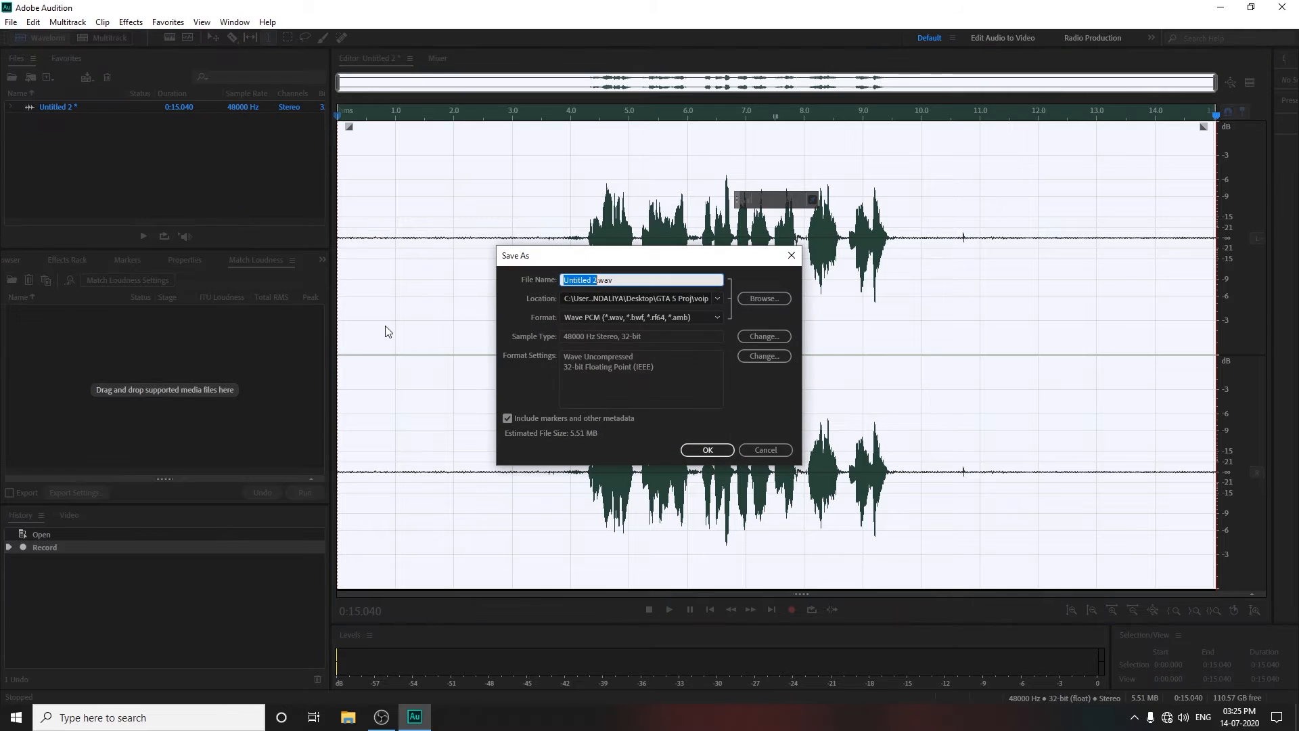
{"action": "left_click", "coordinate": [754, 298]}
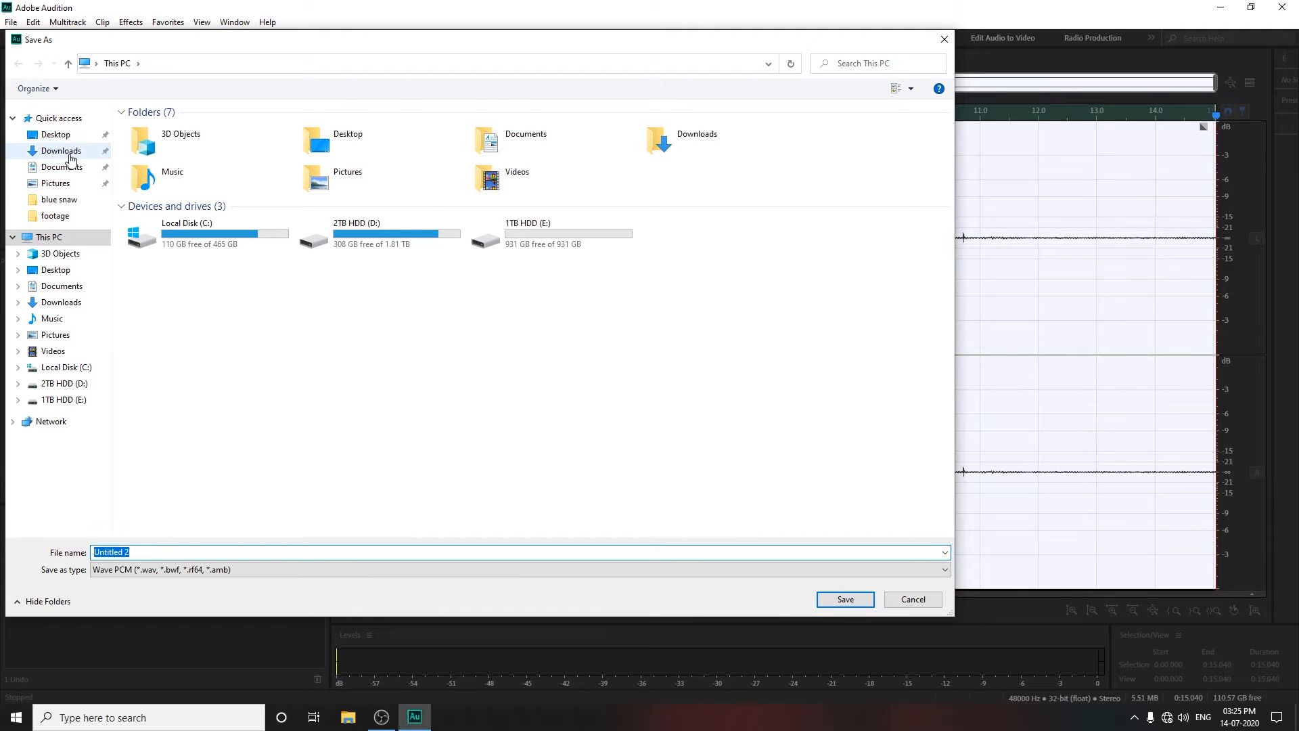
{"action": "left_click", "coordinate": [63, 151]}
{"action": "right_click", "coordinate": [163, 316]}
{"action": "mouse_move", "coordinate": [298, 460]}
{"action": "left_click", "coordinate": [355, 461]}
{"action": "type", "text": "test"}
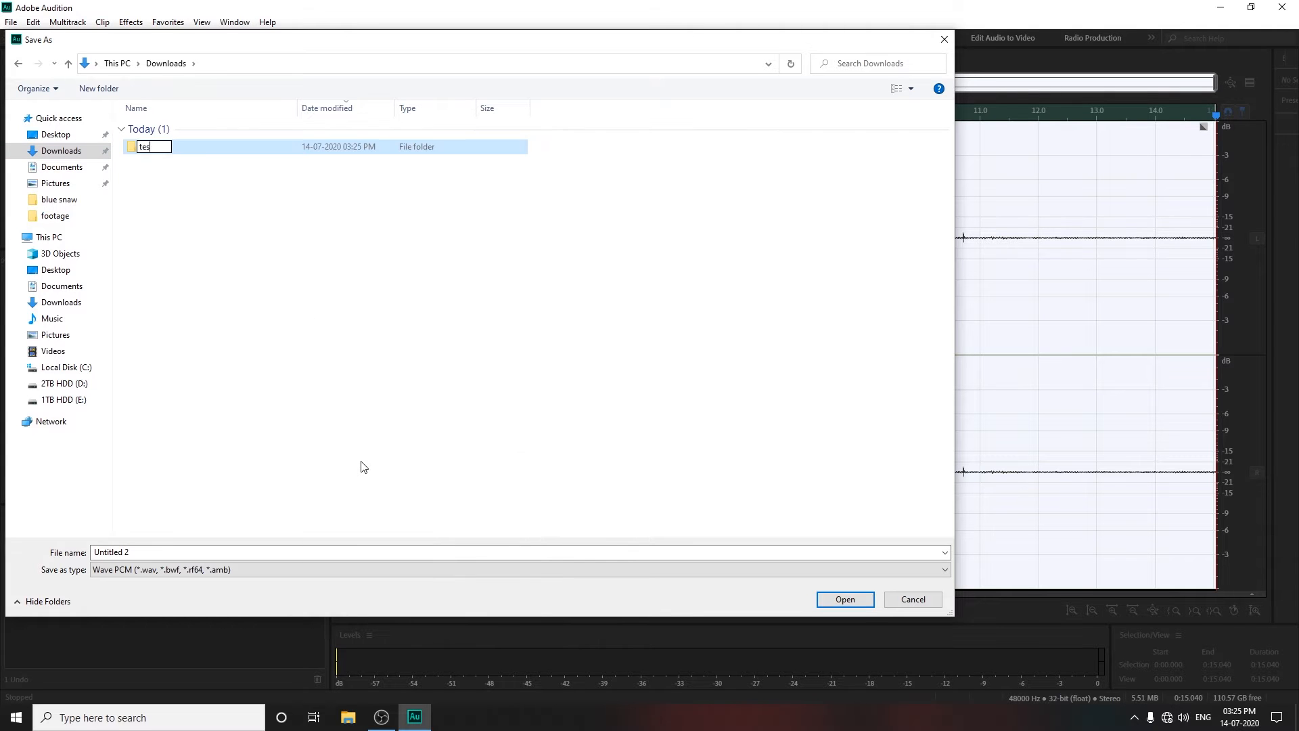
{"action": "key", "text": "Return"}
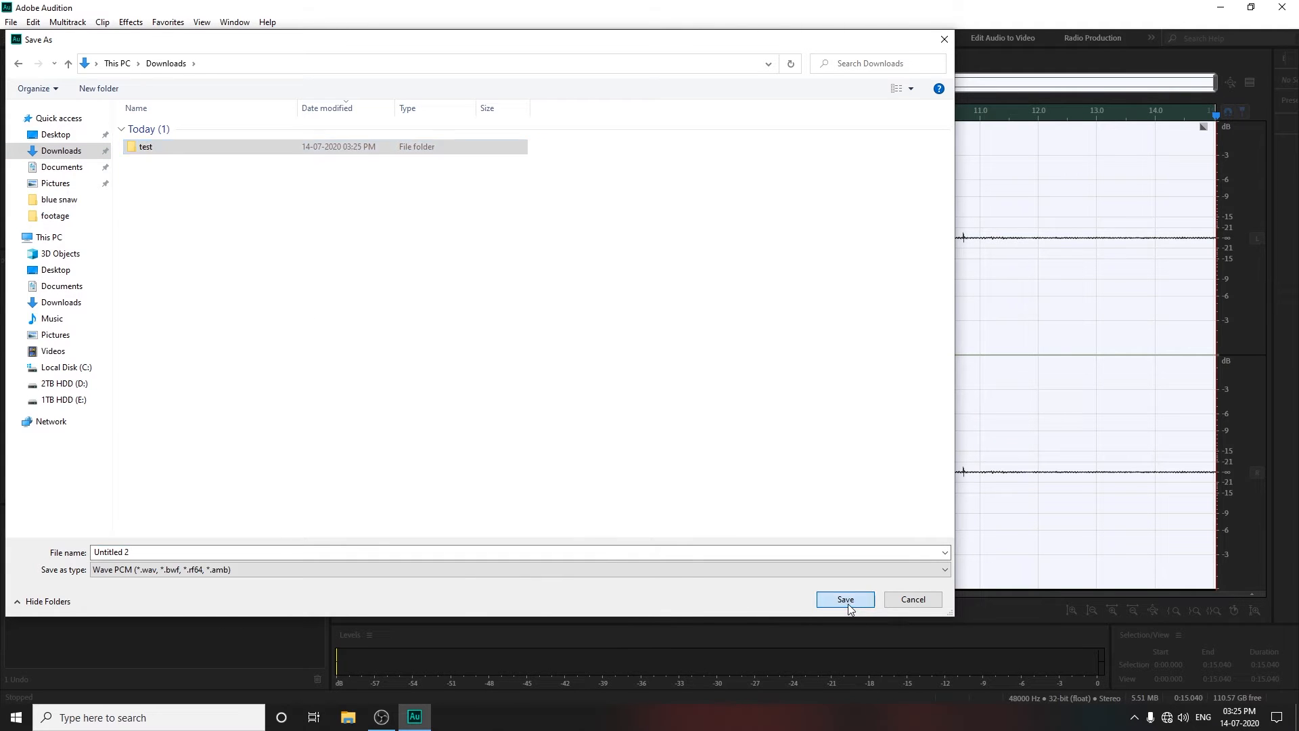
Save the recording as Untitled 2.wav in Wave PCM format inside the test folder
{"action": "left_click", "coordinate": [846, 600]}
{"action": "left_click", "coordinate": [845, 599]}
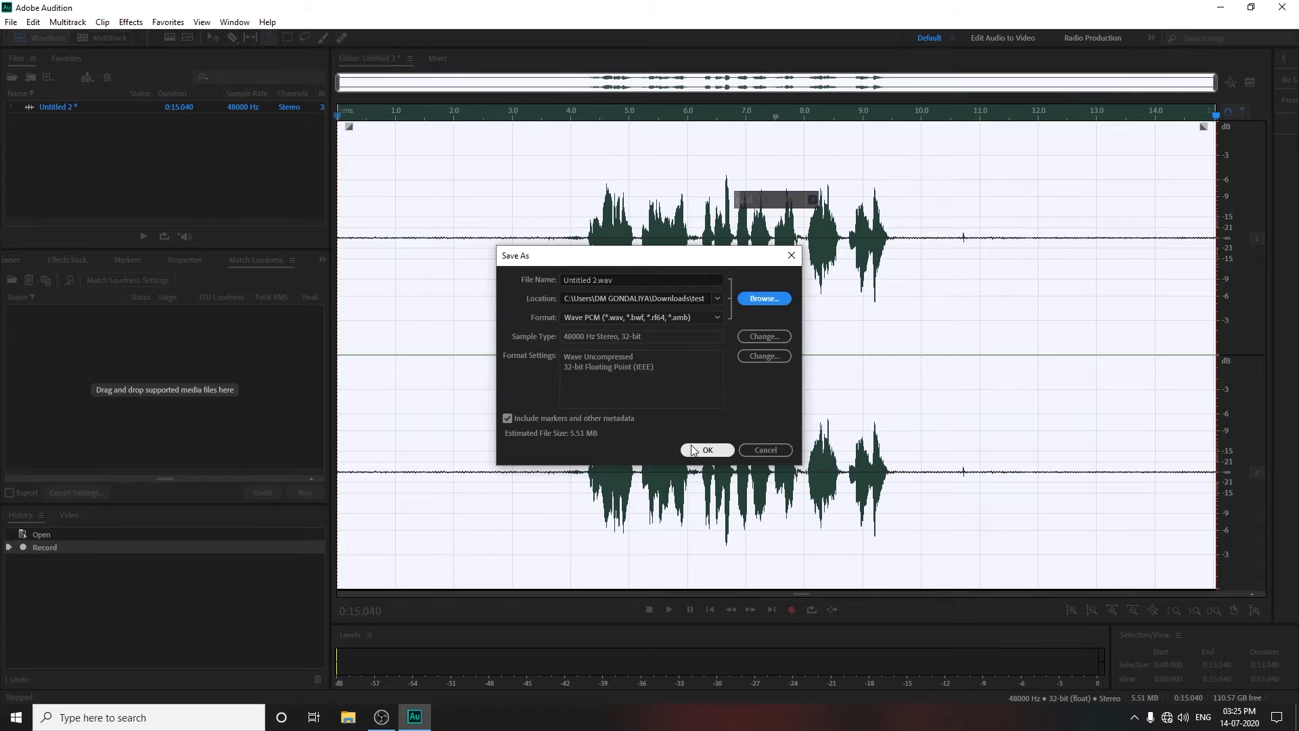
{"action": "left_click", "coordinate": [697, 448]}
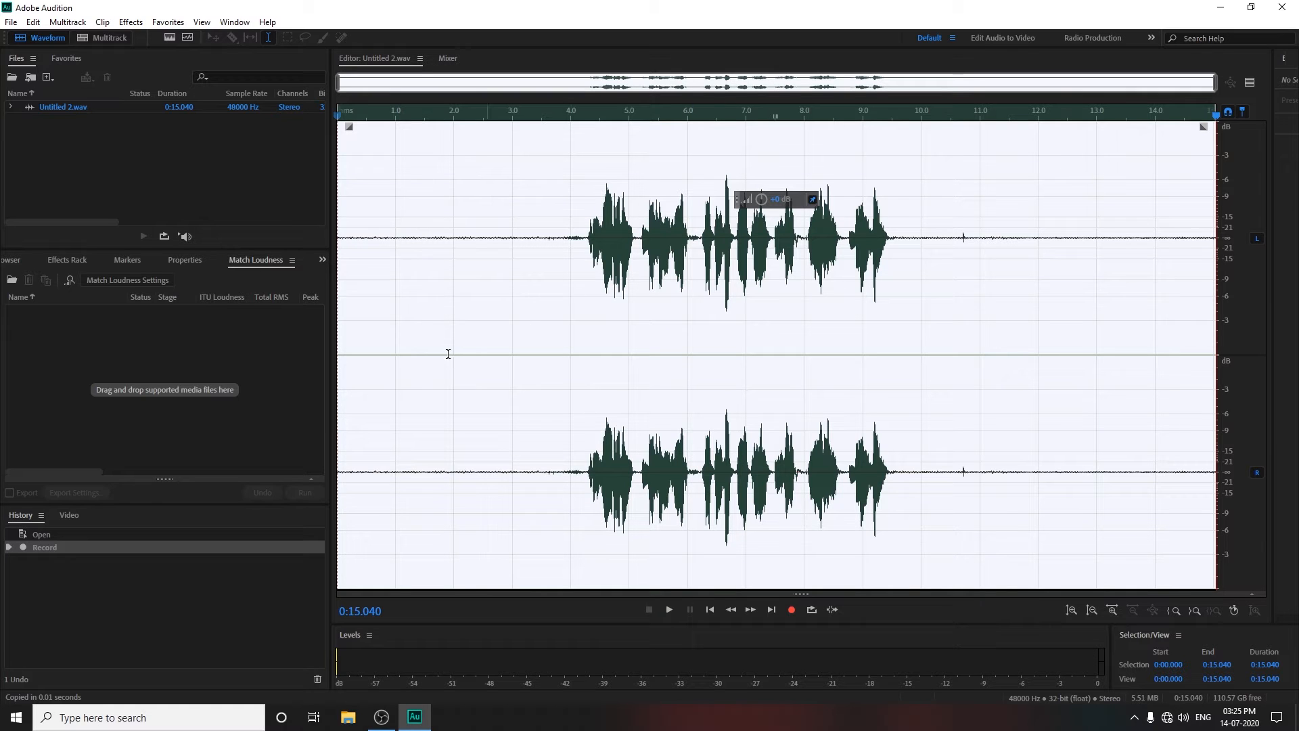
Select the silent stretch from about 0.5 to 2.2 seconds before the speech and play it back
{"action": "left_click", "coordinate": [371, 242]}
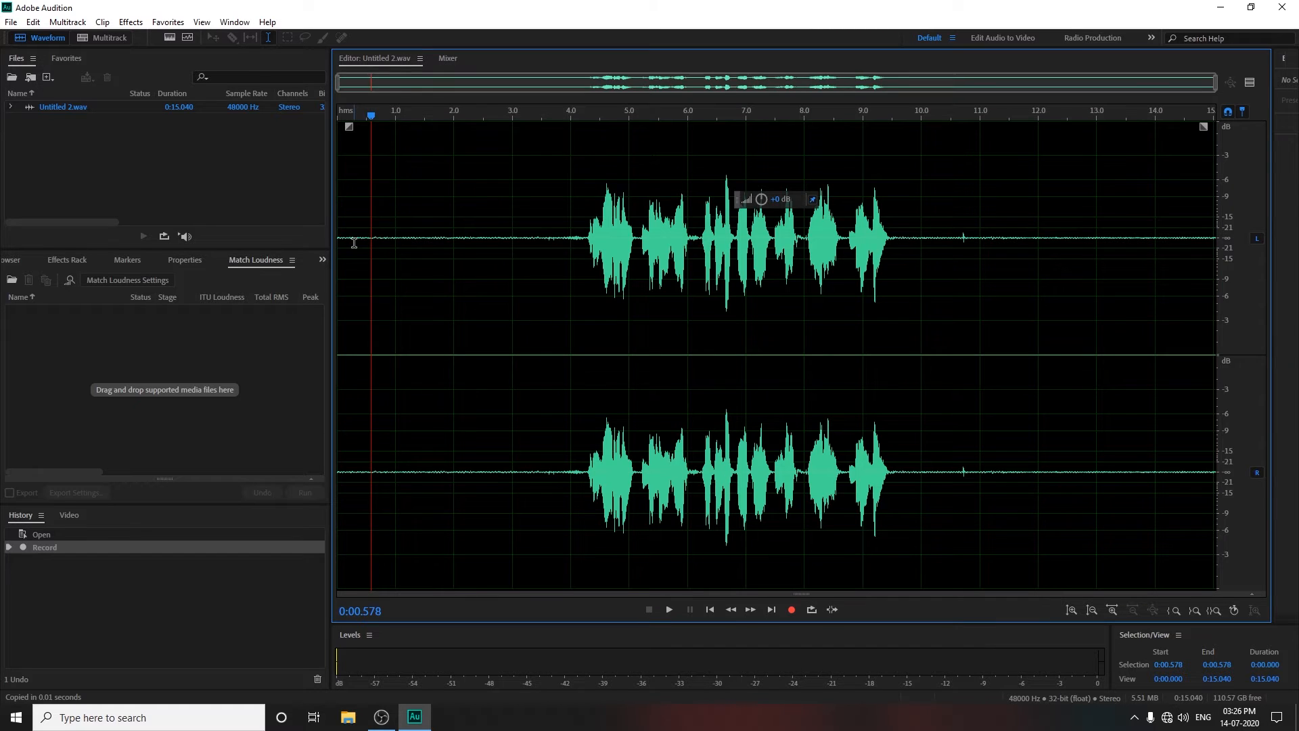
{"action": "left_click_drag", "start_coordinate": [354, 242], "coordinate": [453, 245]}
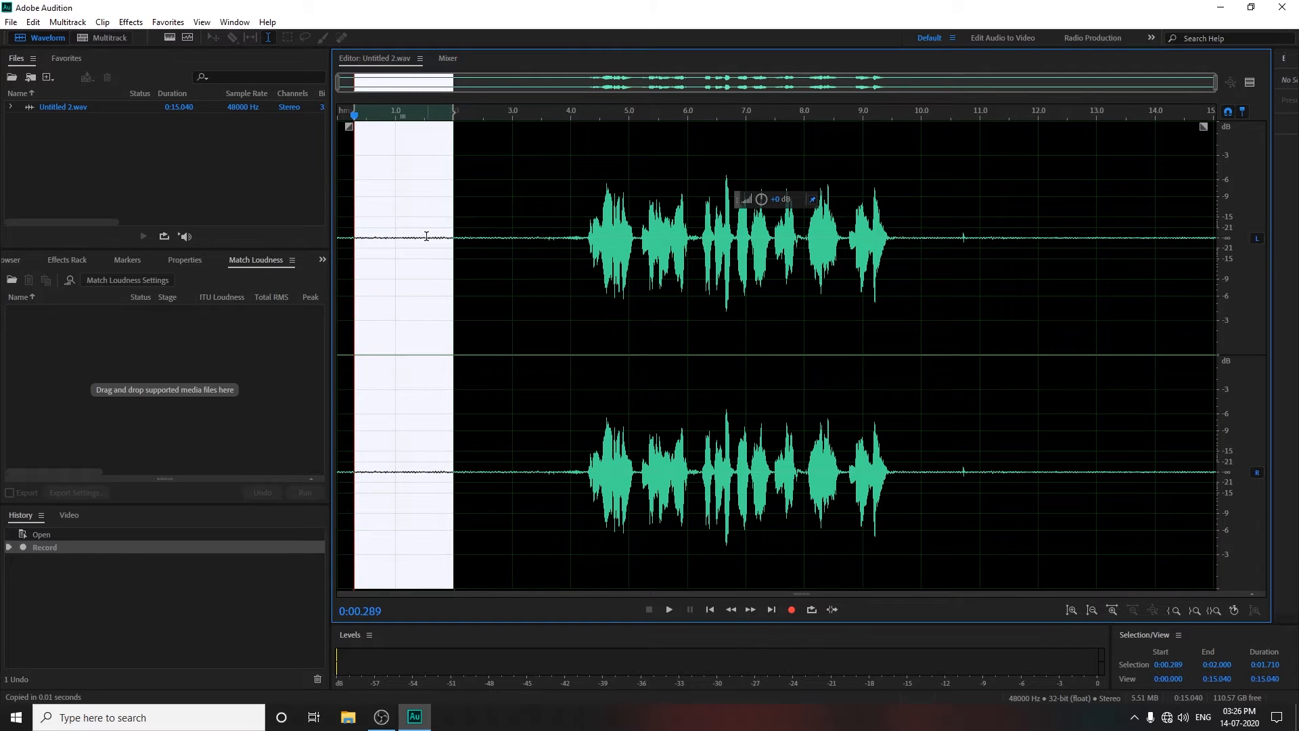
{"action": "left_click_drag", "start_coordinate": [363, 238], "coordinate": [463, 241]}
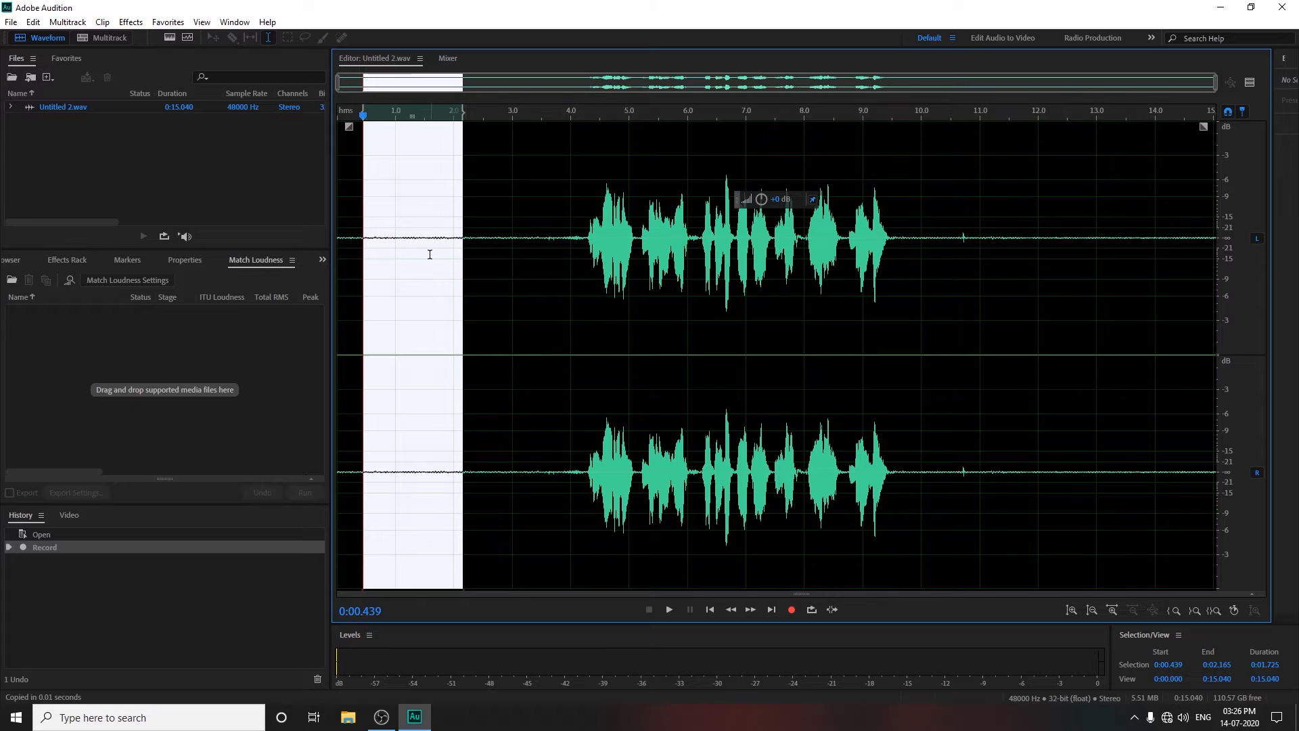
{"action": "mouse_move", "coordinate": [363, 239]}
{"action": "left_mouse_down"}
{"action": "mouse_move", "coordinate": [426, 241]}
{"action": "mouse_move", "coordinate": [371, 245]}
{"action": "left_mouse_up"}
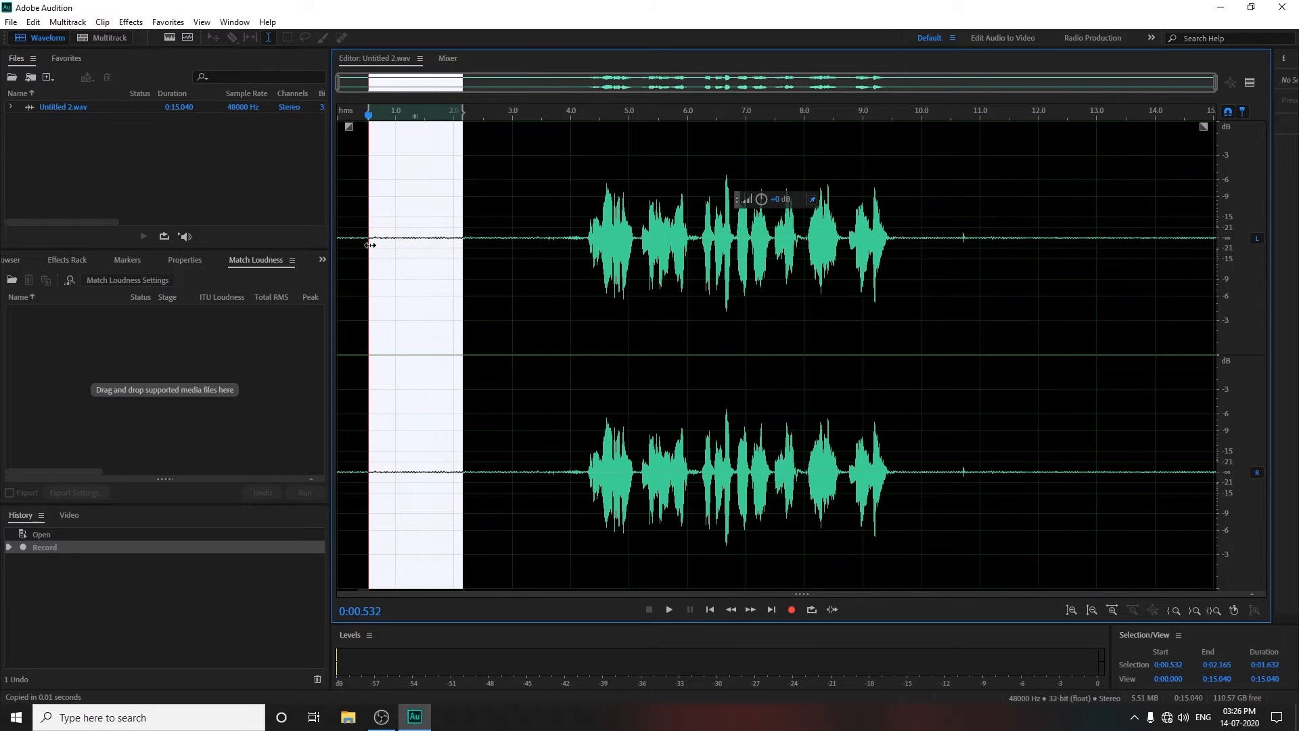
{"action": "key", "text": "space"}
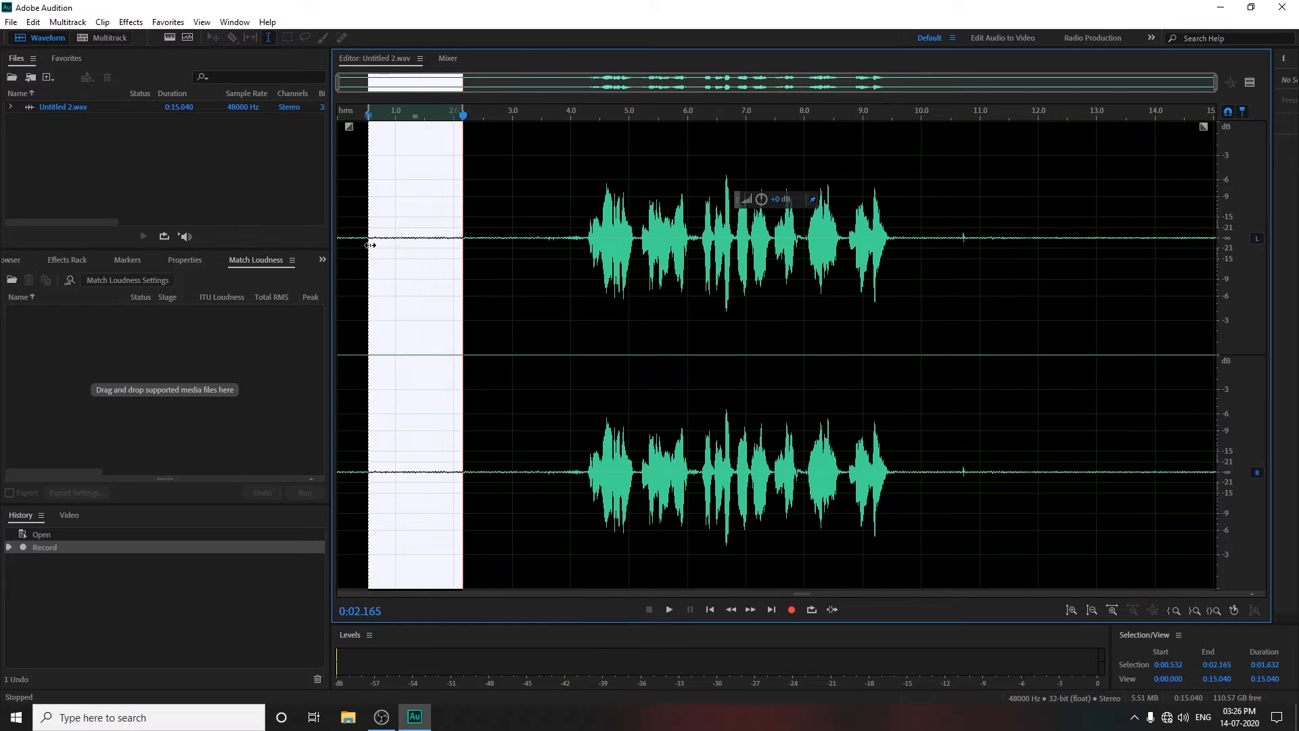
Check the system volume of the Realtek HD Audio output
{"action": "left_click", "coordinate": [1187, 713]}
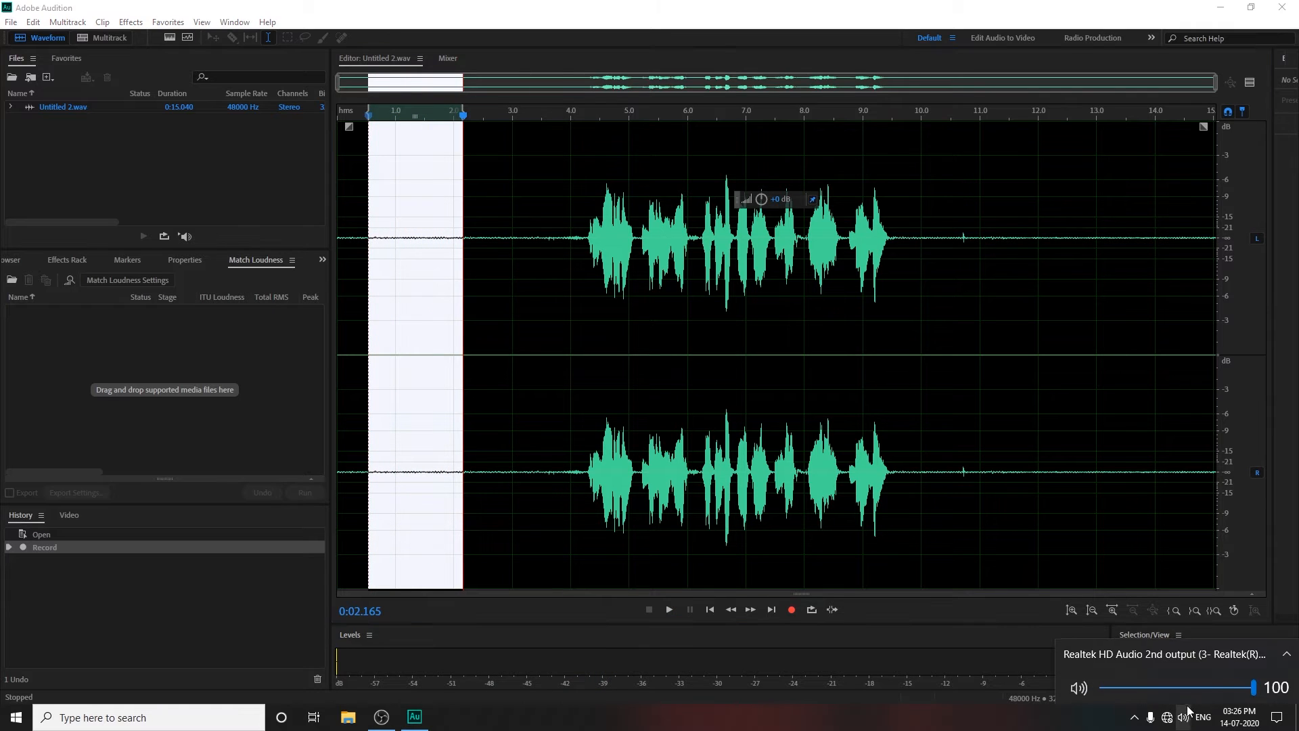
{"action": "left_click", "coordinate": [1198, 719]}
{"action": "left_click", "coordinate": [1036, 686]}
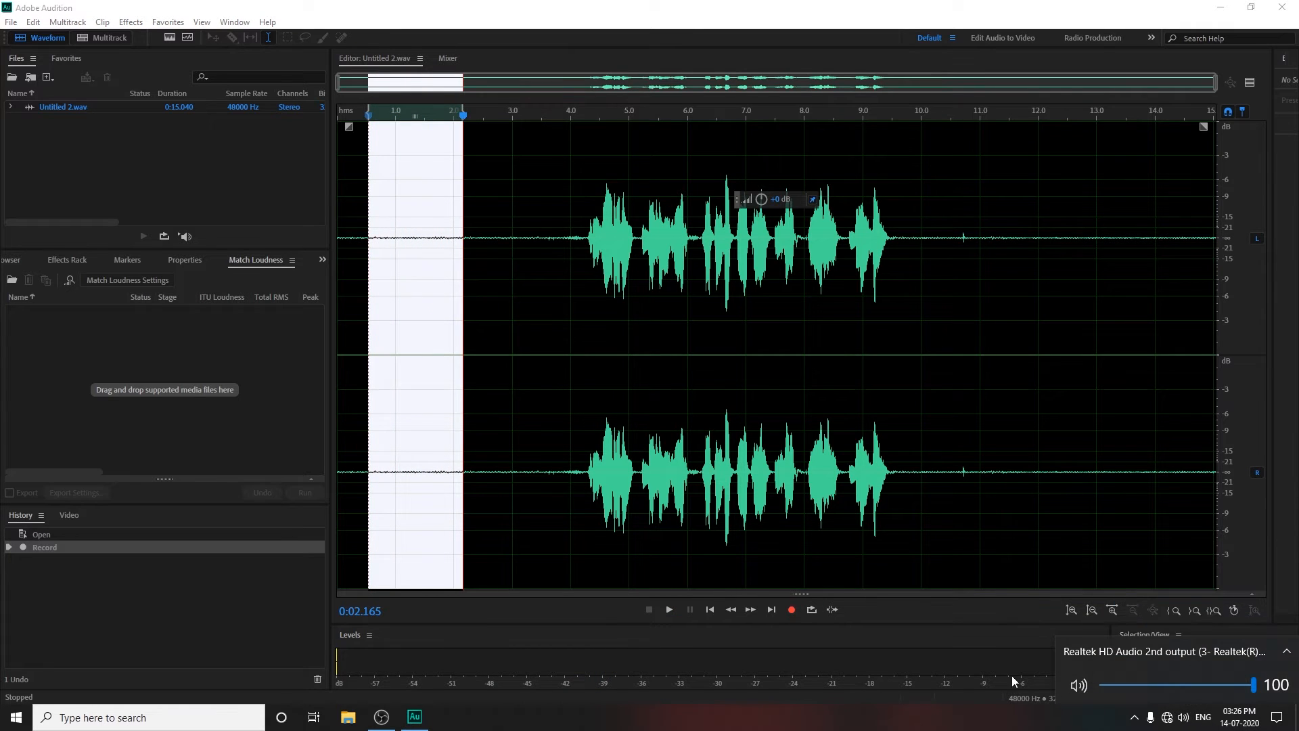
Reselect the silent stretch before the speech from about 0.7 to 2.4 seconds and listen to its background noise
{"action": "left_click_drag", "start_coordinate": [376, 240], "coordinate": [478, 252]}
{"action": "key", "text": "space"}
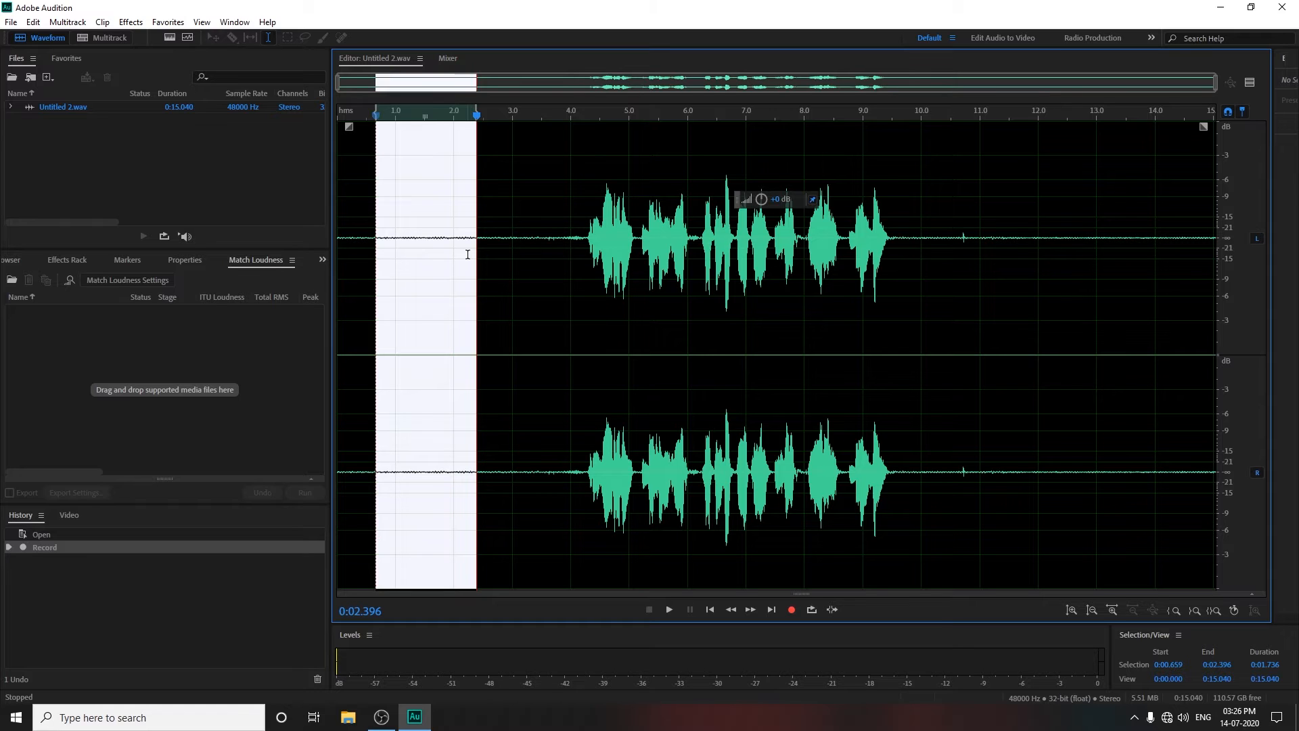
{"action": "left_click_drag", "start_coordinate": [381, 242], "coordinate": [477, 244]}
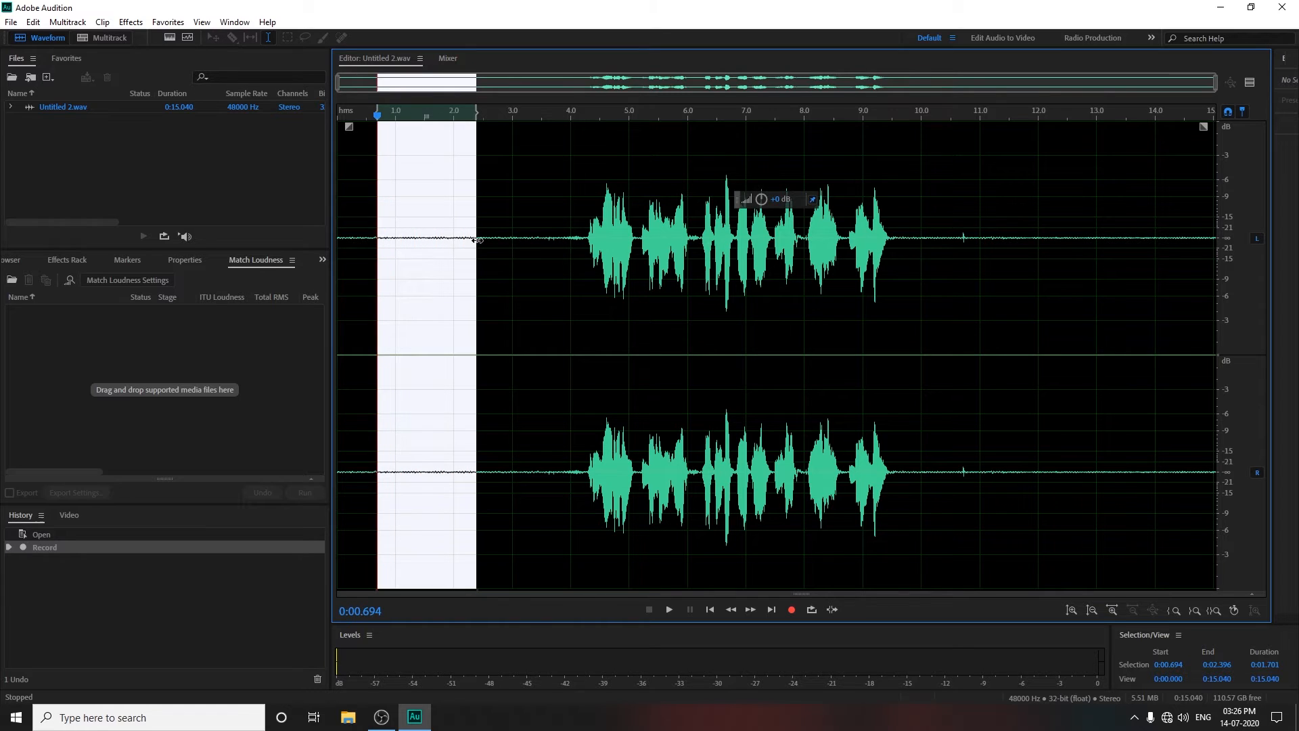
{"action": "key", "text": "space"}
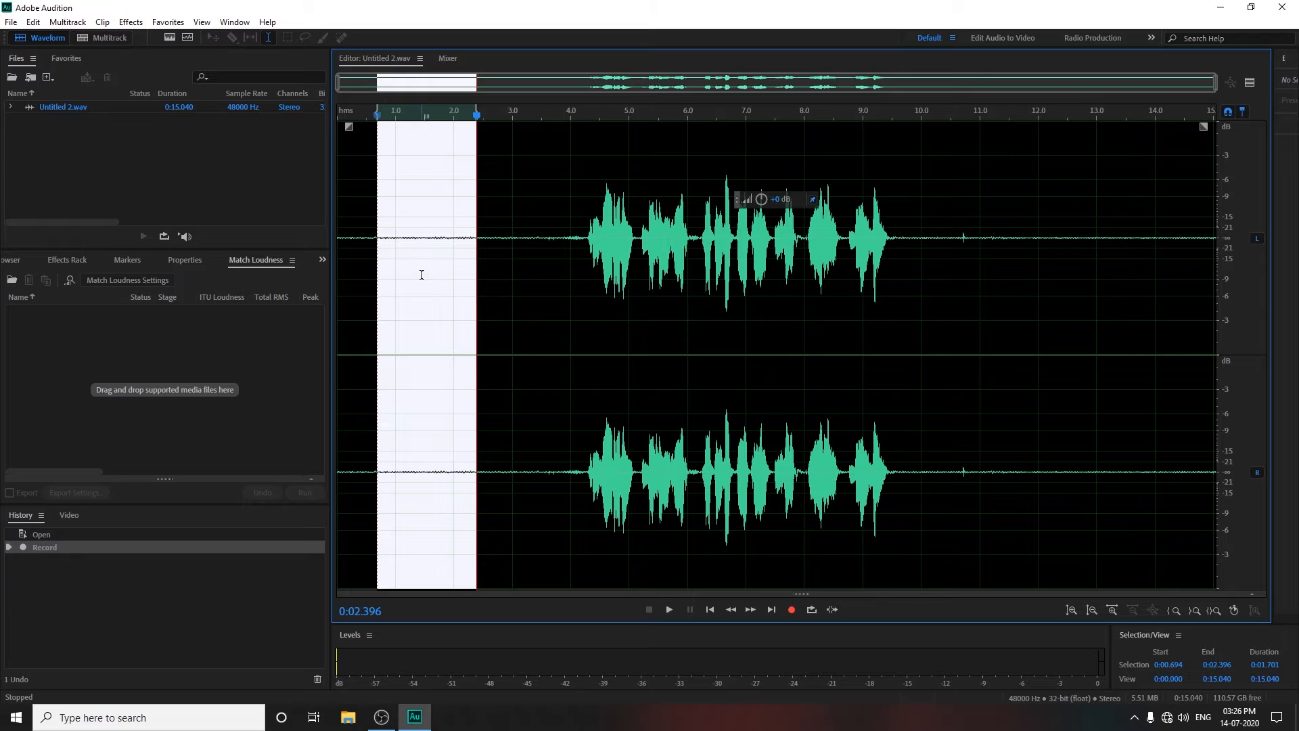
Select the silent stretch from about 0.7 to 2.1 seconds and capture it as the noise print for the Noise Reduction effect
{"action": "left_click_drag", "start_coordinate": [380, 235], "coordinate": [462, 241]}
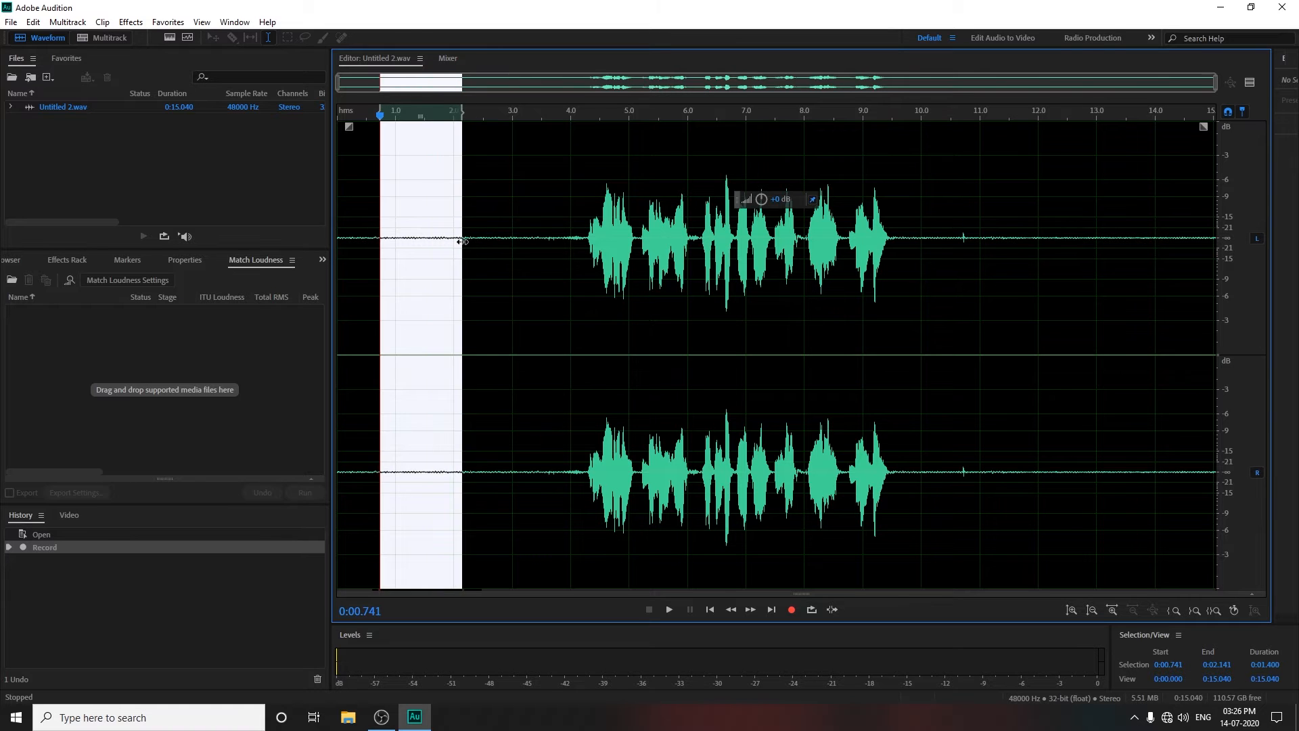
{"action": "left_click", "coordinate": [129, 23]}
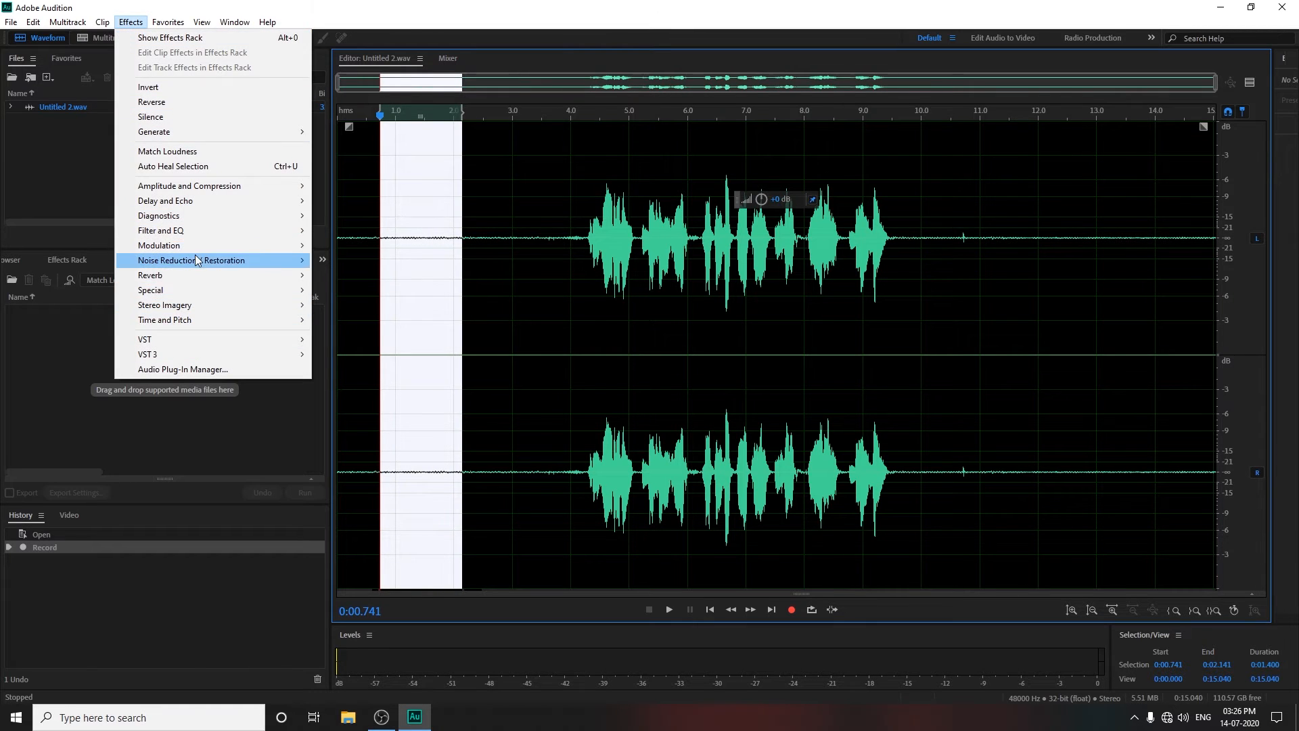
{"action": "mouse_move", "coordinate": [196, 265]}
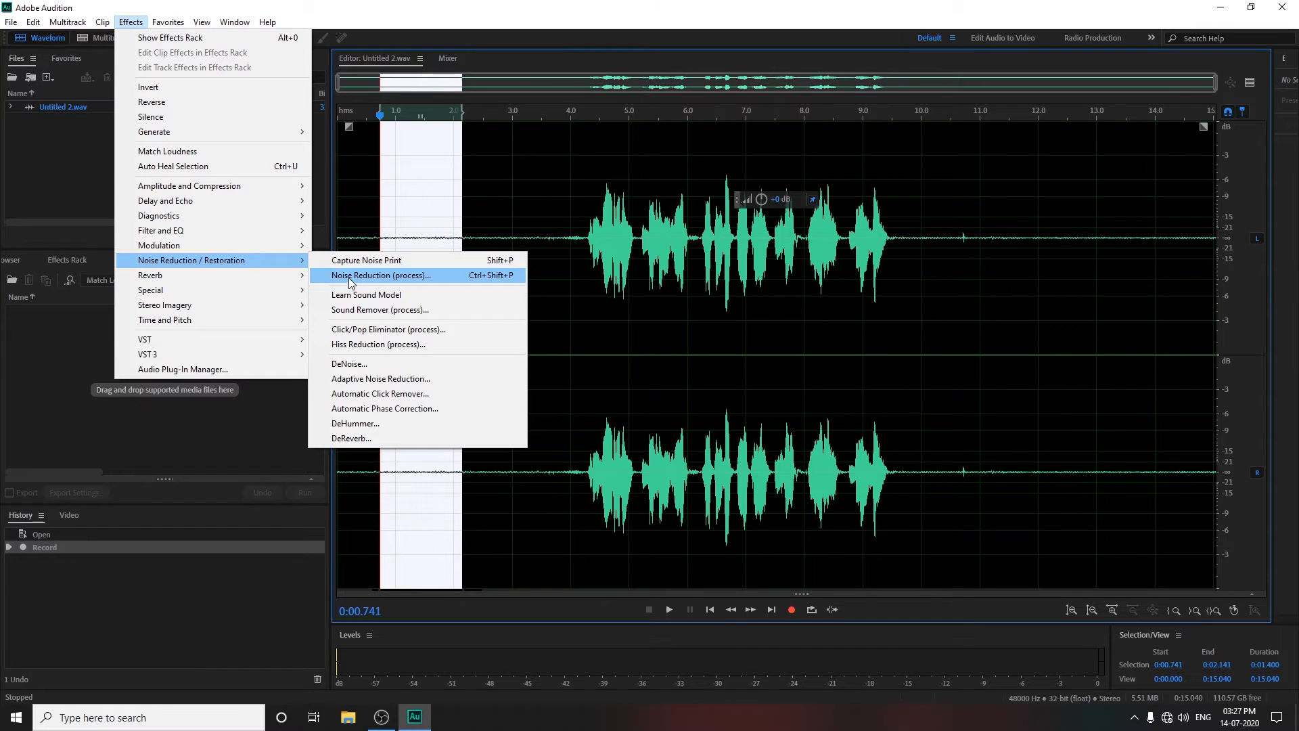
{"action": "left_click", "coordinate": [381, 277]}
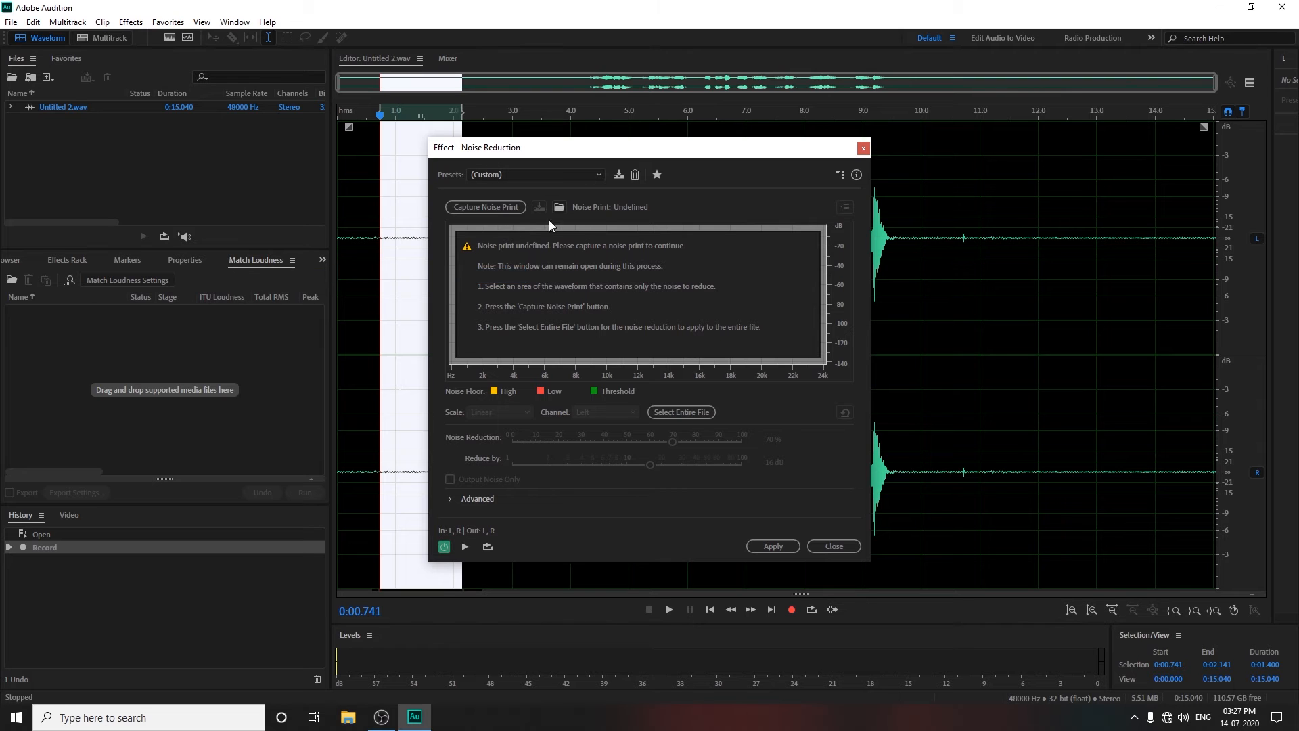
{"action": "left_click", "coordinate": [499, 211]}
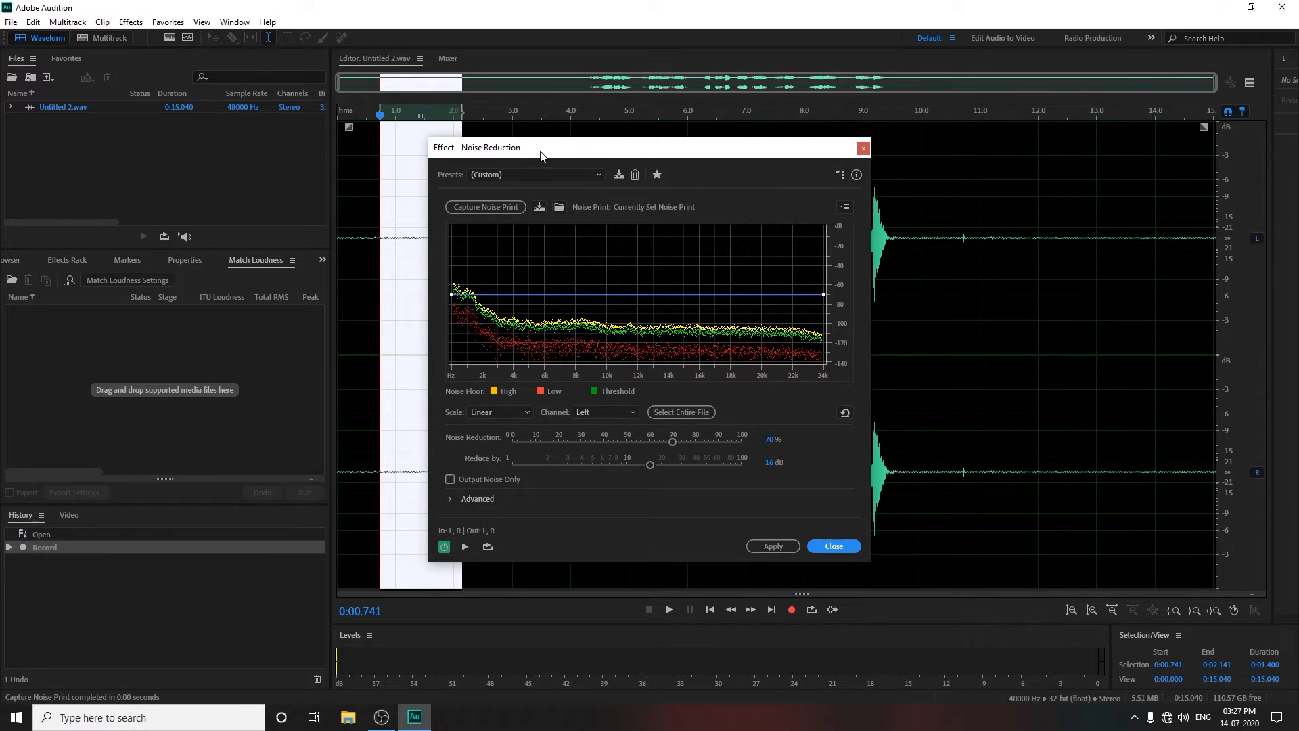
{"action": "left_click_drag", "start_coordinate": [541, 156], "coordinate": [725, 166]}
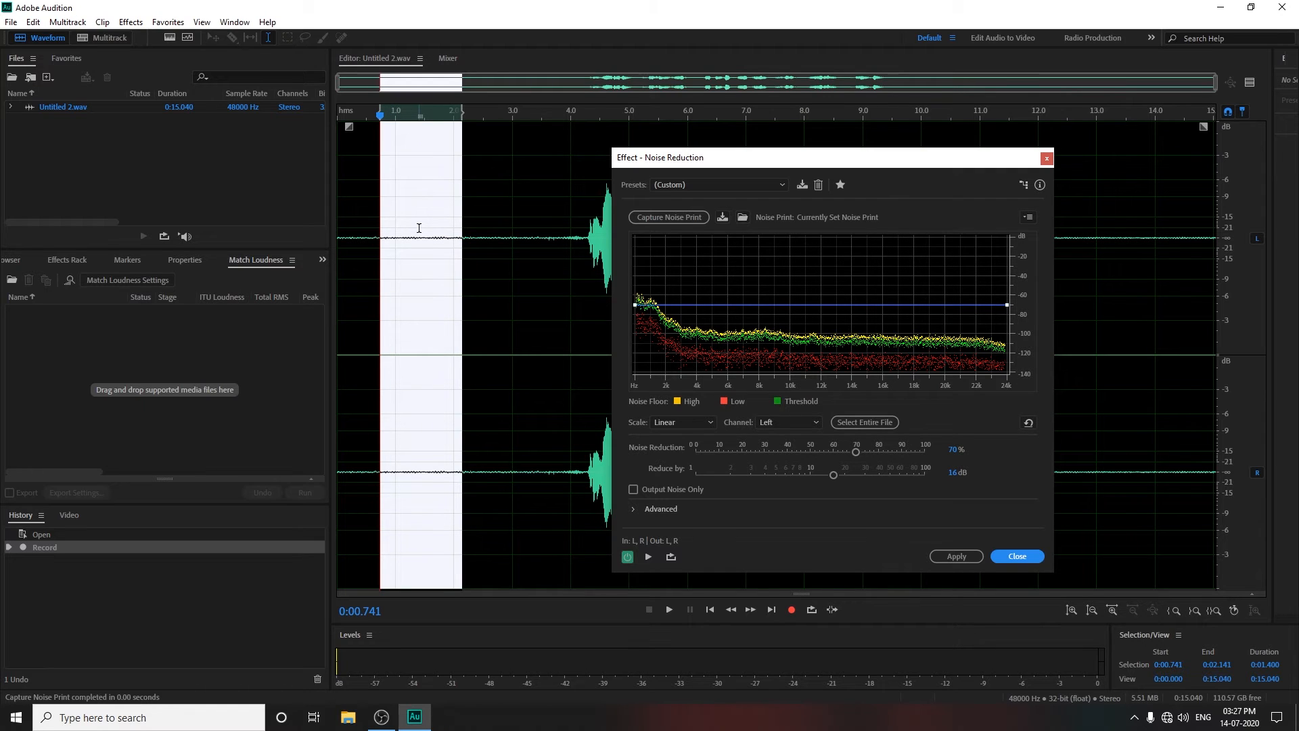
Extend the selection to the entire file and apply Noise Reduction at 81%
{"action": "left_click", "coordinate": [859, 428]}
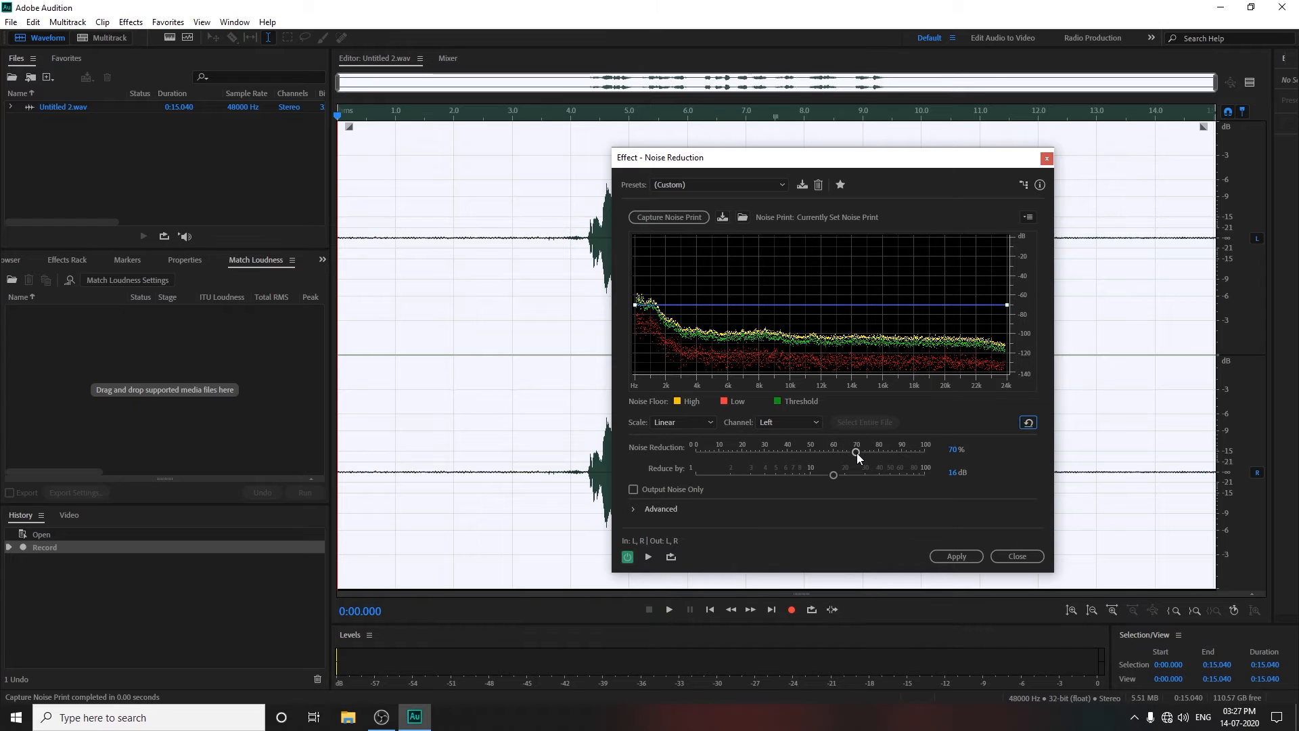
{"action": "left_click_drag", "start_coordinate": [858, 453], "coordinate": [927, 458]}
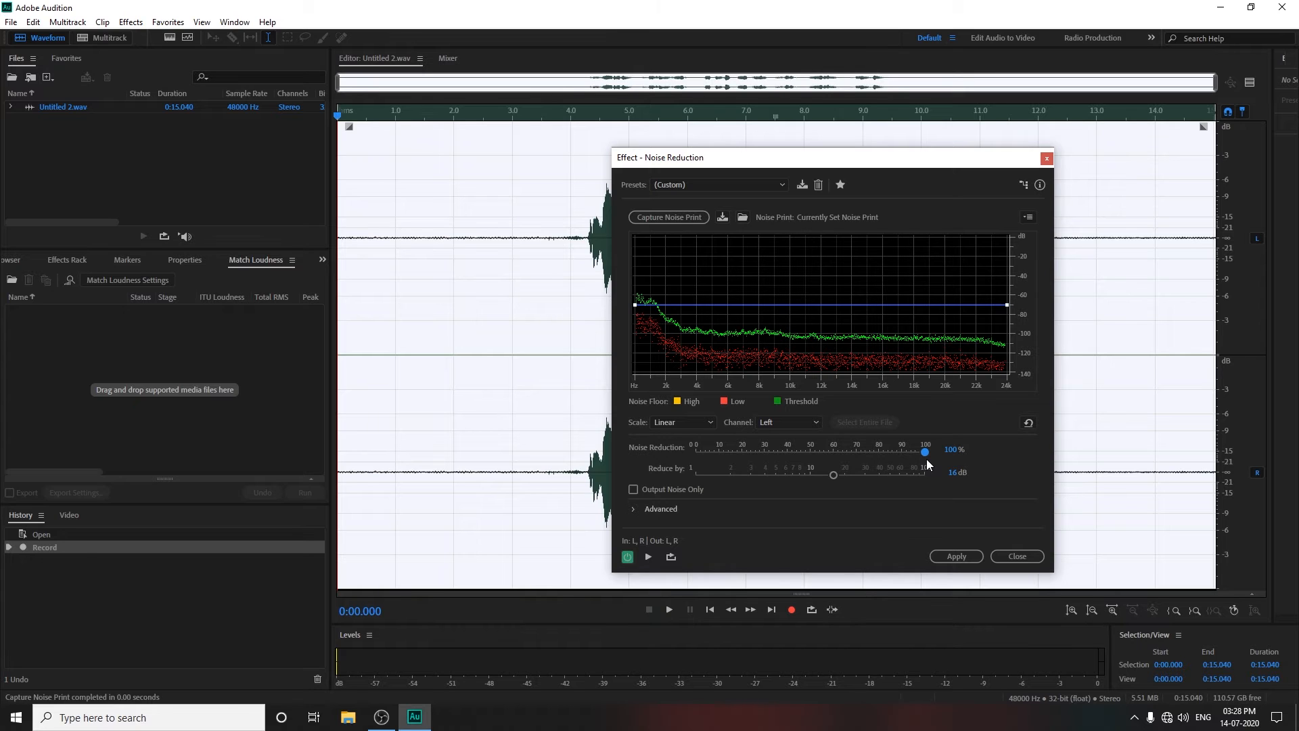
{"action": "left_click_drag", "start_coordinate": [919, 452], "coordinate": [882, 453]}
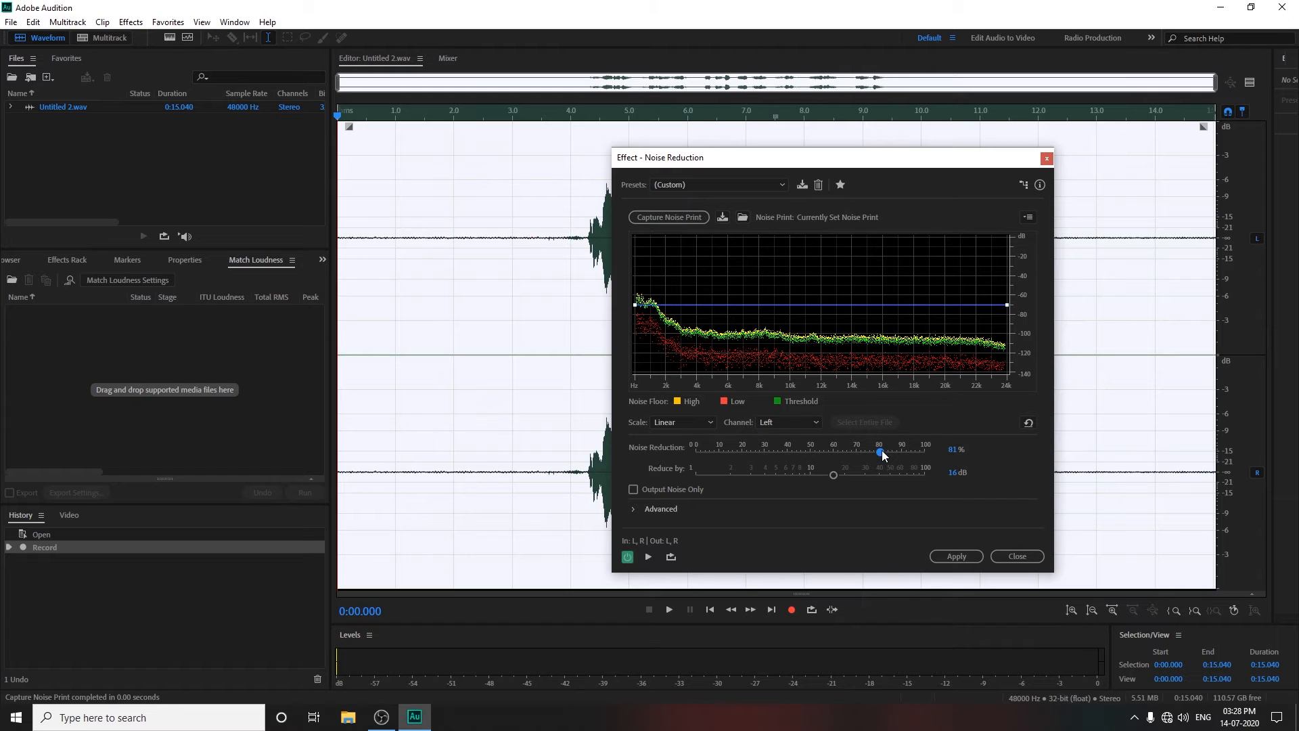
{"action": "left_click_drag", "start_coordinate": [881, 452], "coordinate": [943, 482]}
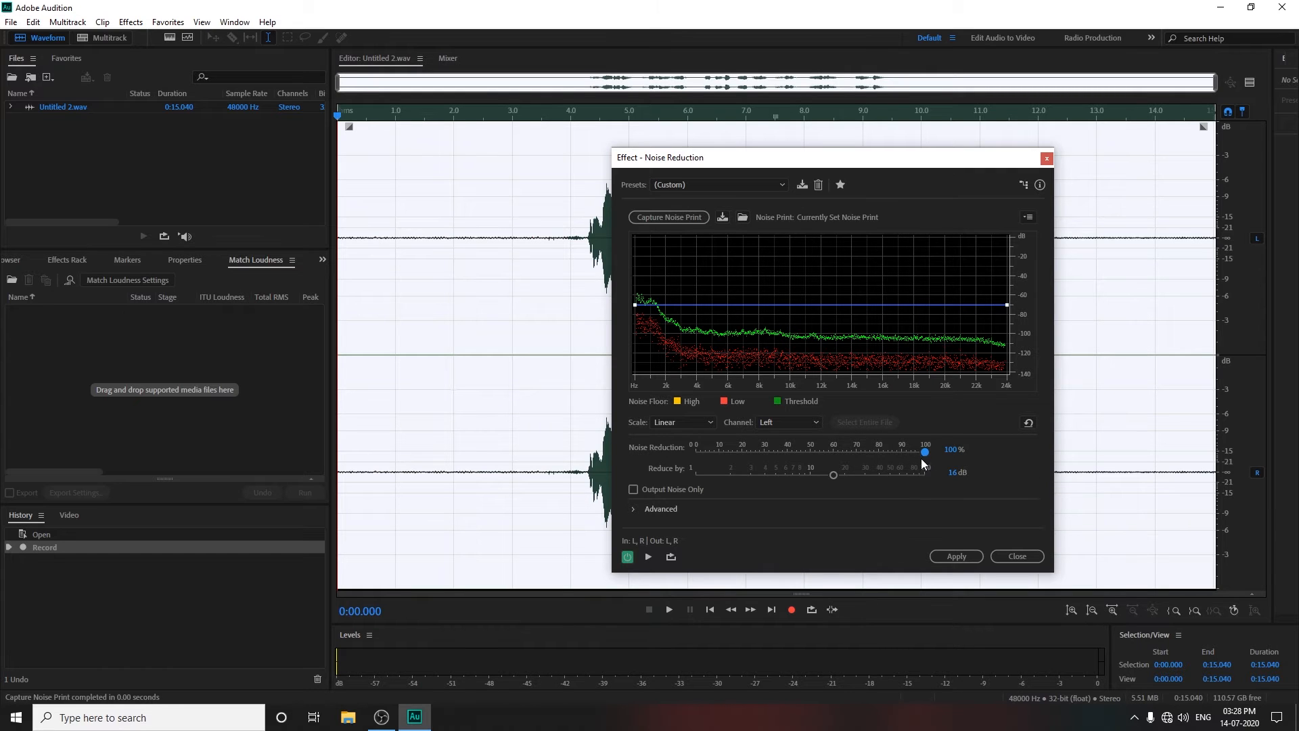
{"action": "left_click_drag", "start_coordinate": [924, 451], "coordinate": [883, 453]}
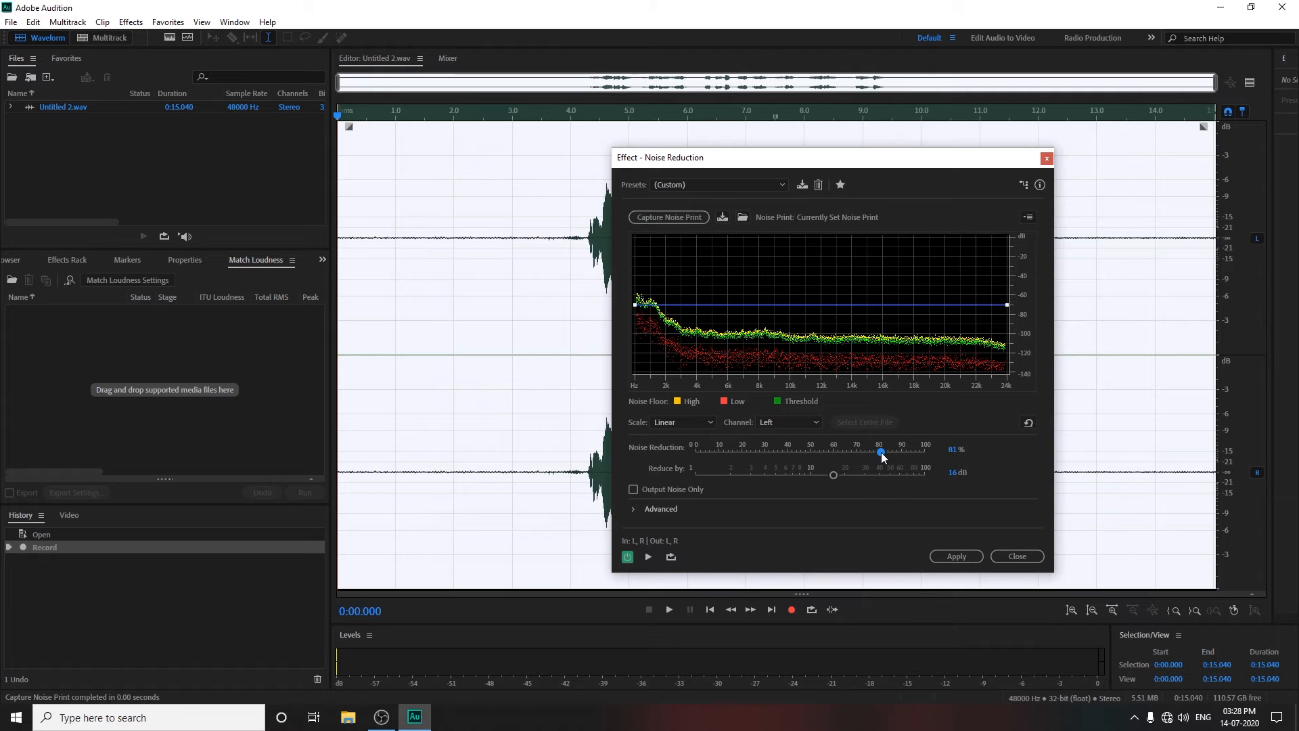
{"action": "left_click", "coordinate": [951, 556]}
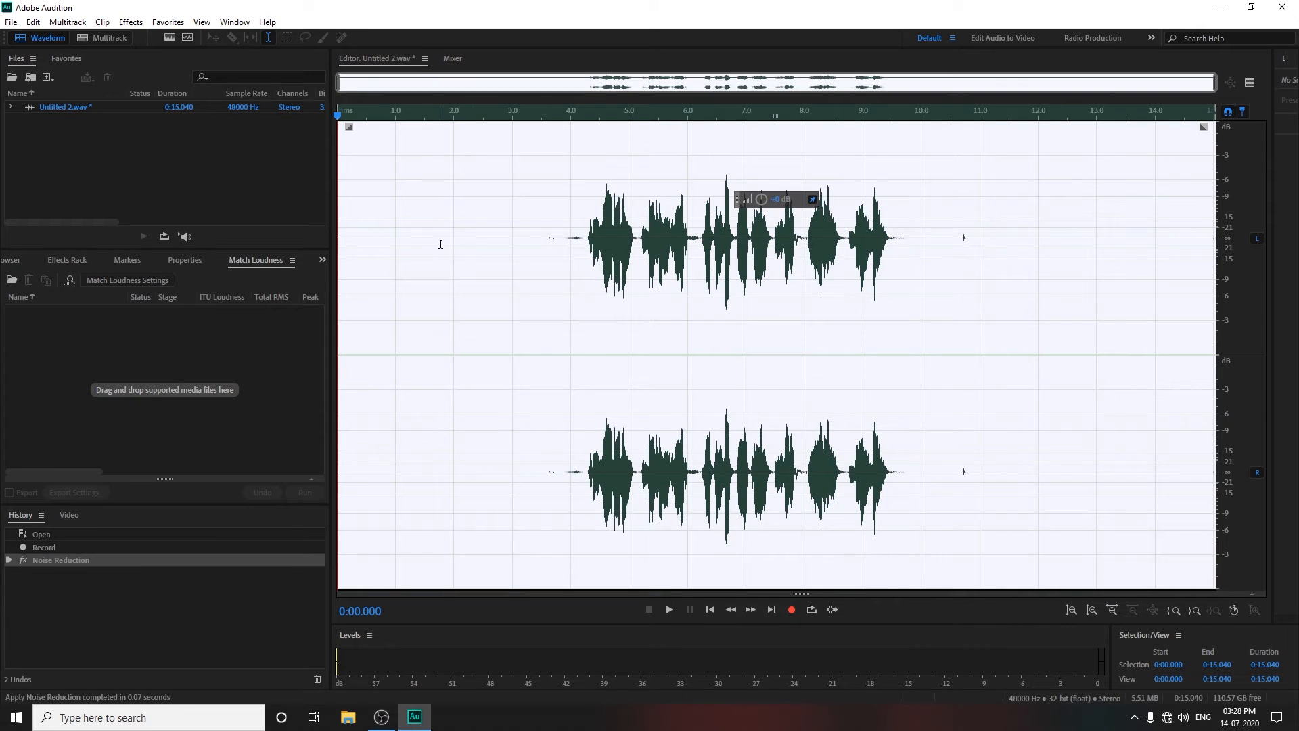
Select the silent stretch from about 0.6 to 3.0 seconds and play it back to check the remaining noise
{"action": "left_click_drag", "start_coordinate": [379, 244], "coordinate": [522, 246]}
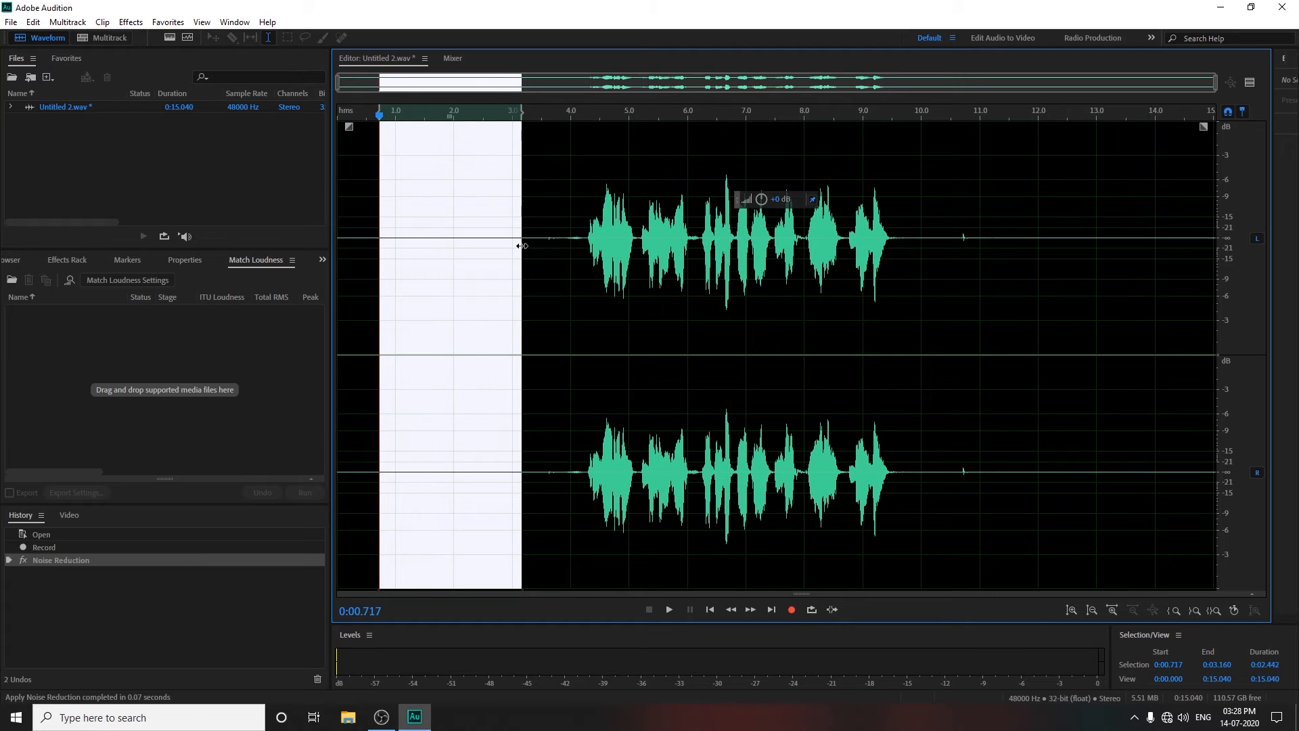
{"action": "left_click", "coordinate": [404, 234]}
{"action": "left_click_drag", "start_coordinate": [374, 245], "coordinate": [513, 249]}
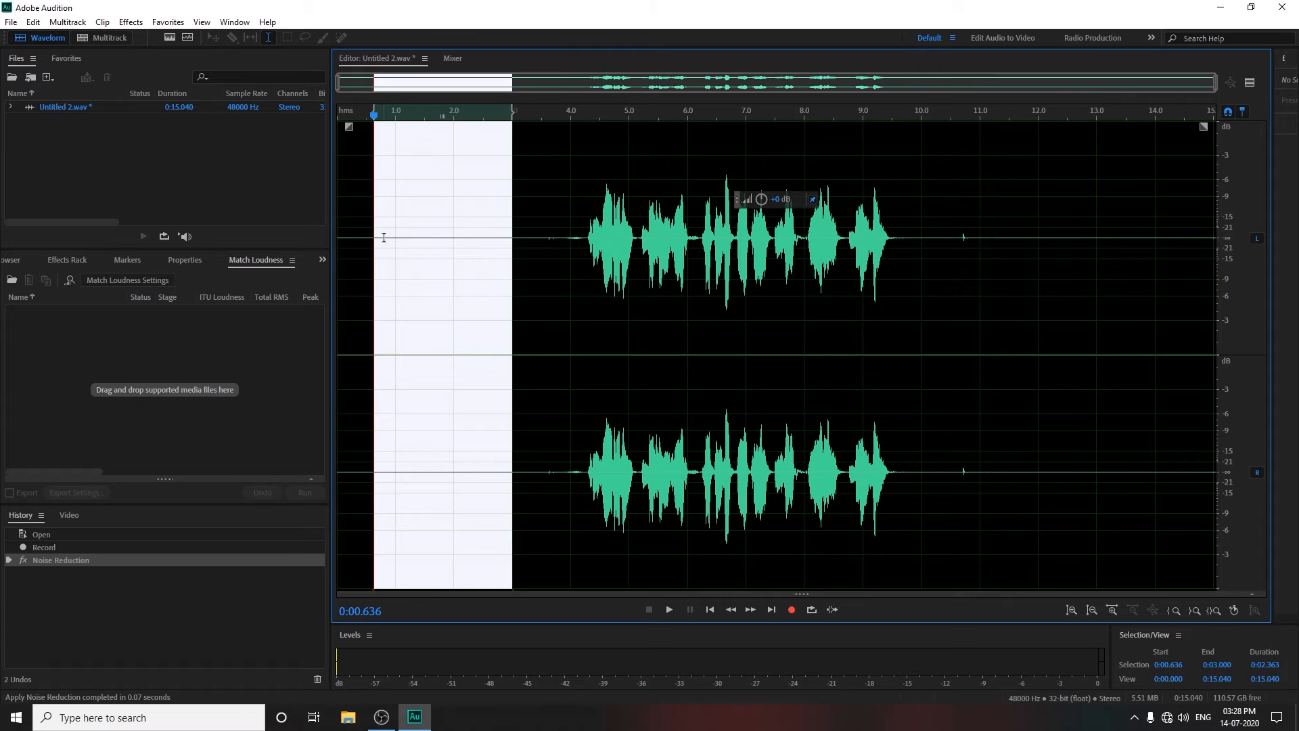
{"action": "key", "text": "space"}
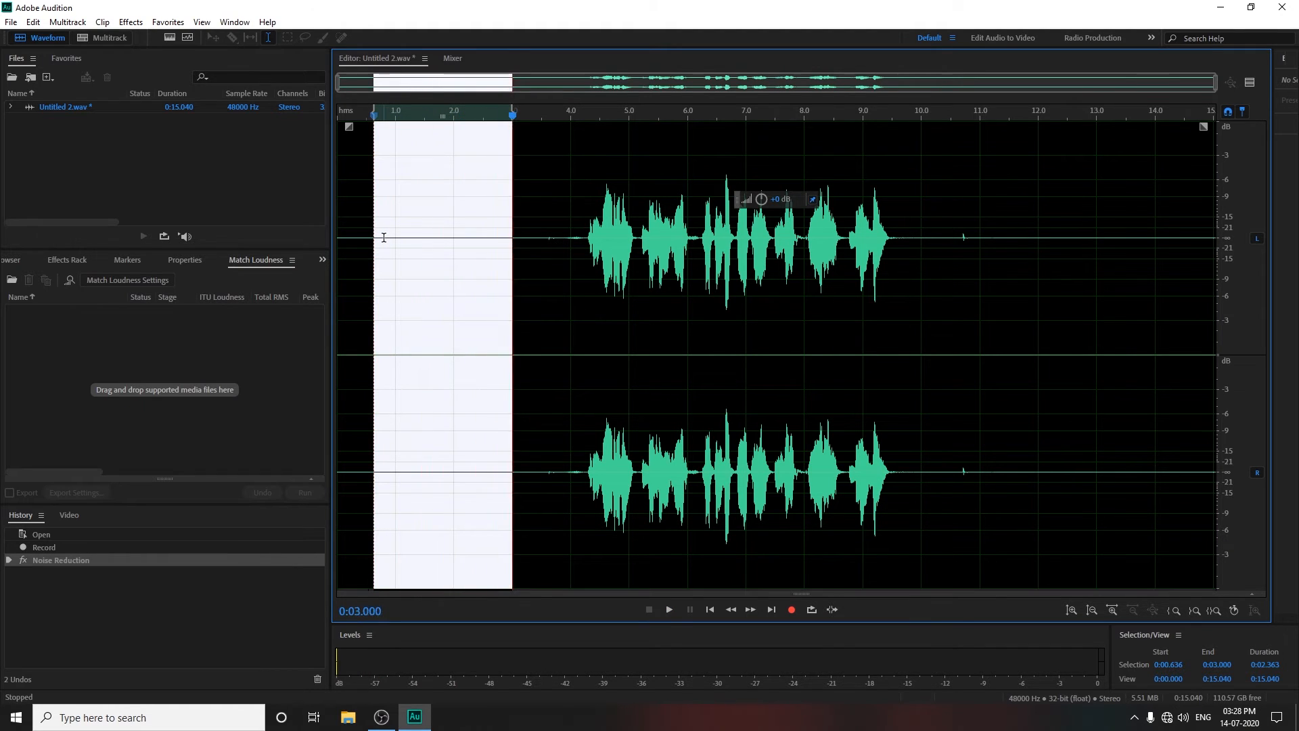
{"action": "left_click", "coordinate": [511, 244]}
{"action": "left_click_drag", "start_coordinate": [396, 238], "coordinate": [513, 241]}
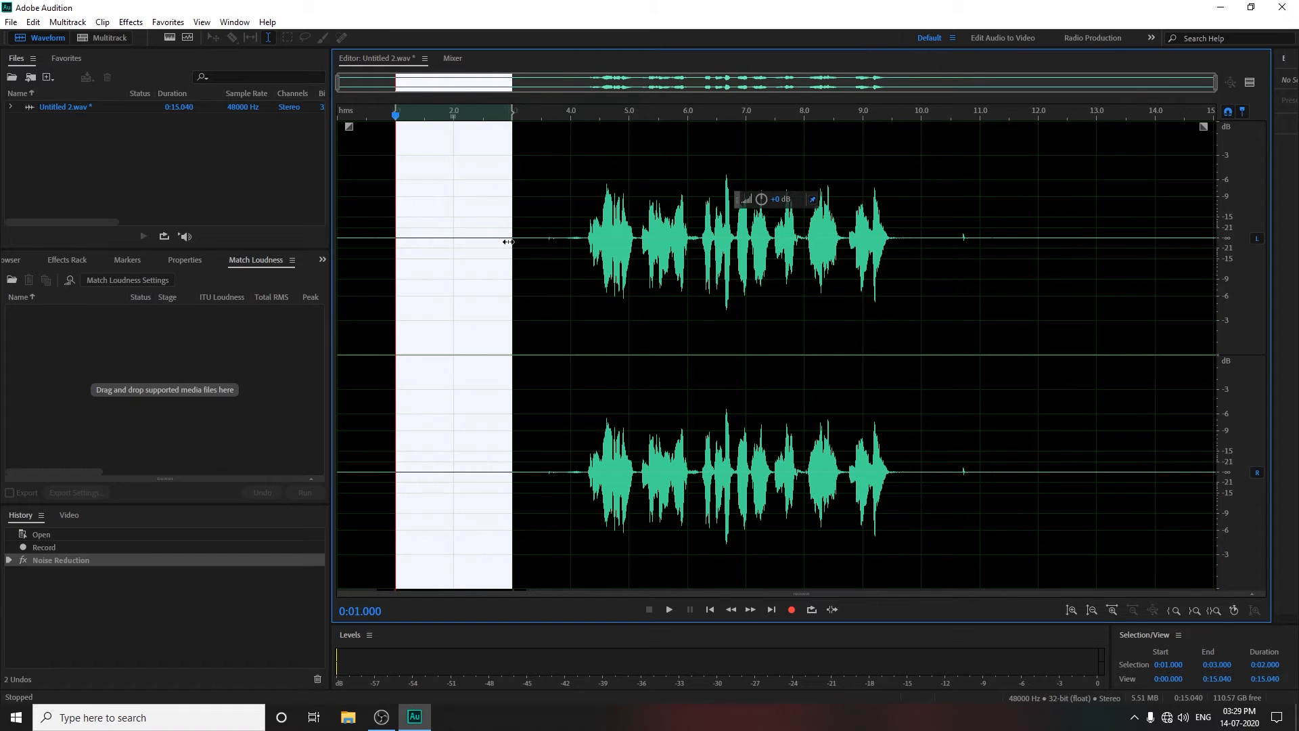
{"action": "left_click", "coordinate": [439, 240]}
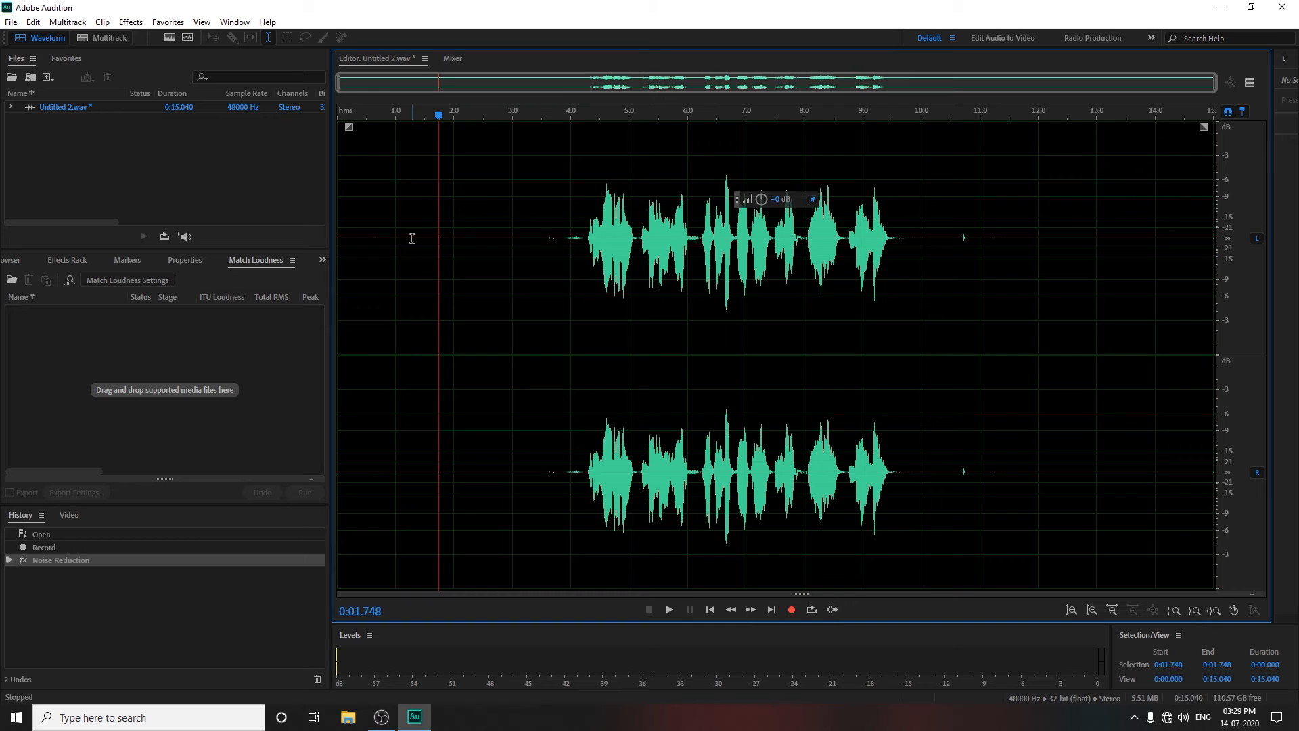
Select the whole recording and normalize it to -3 dB
{"action": "key", "text": "ctrl+a"}
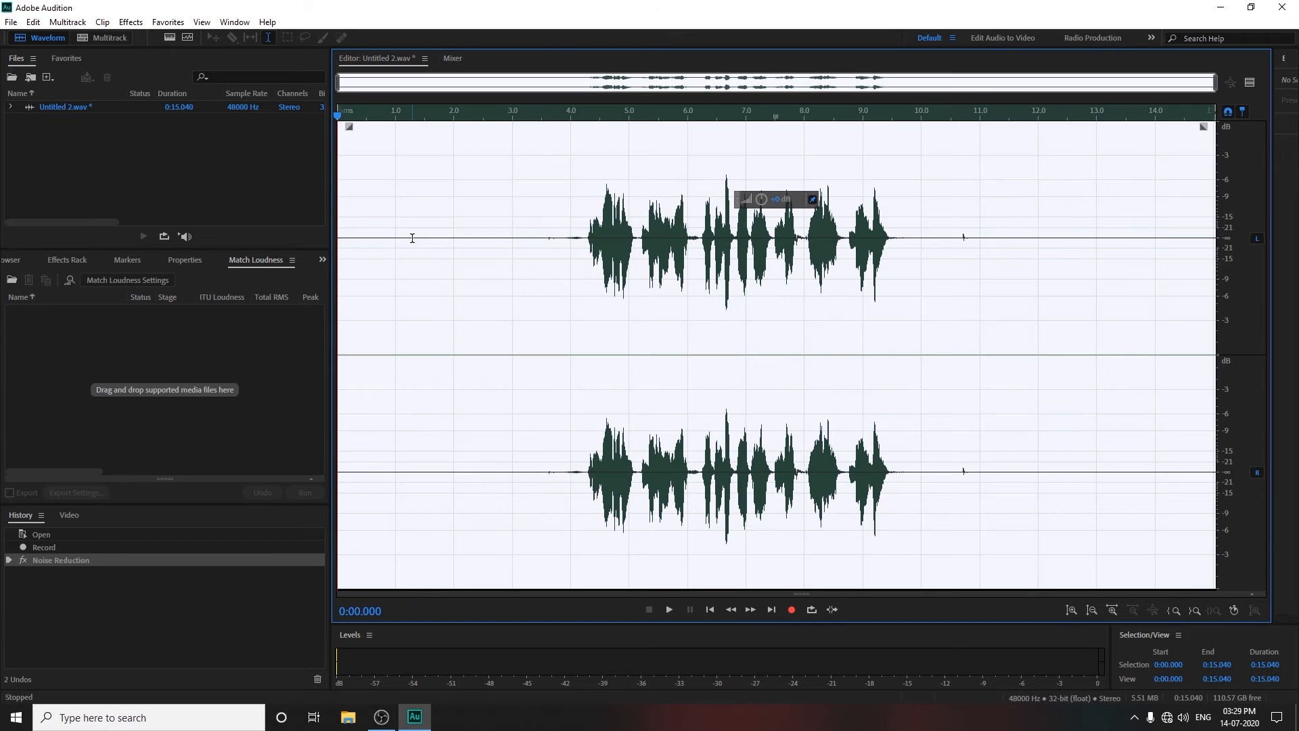
{"action": "left_click", "coordinate": [167, 23]}
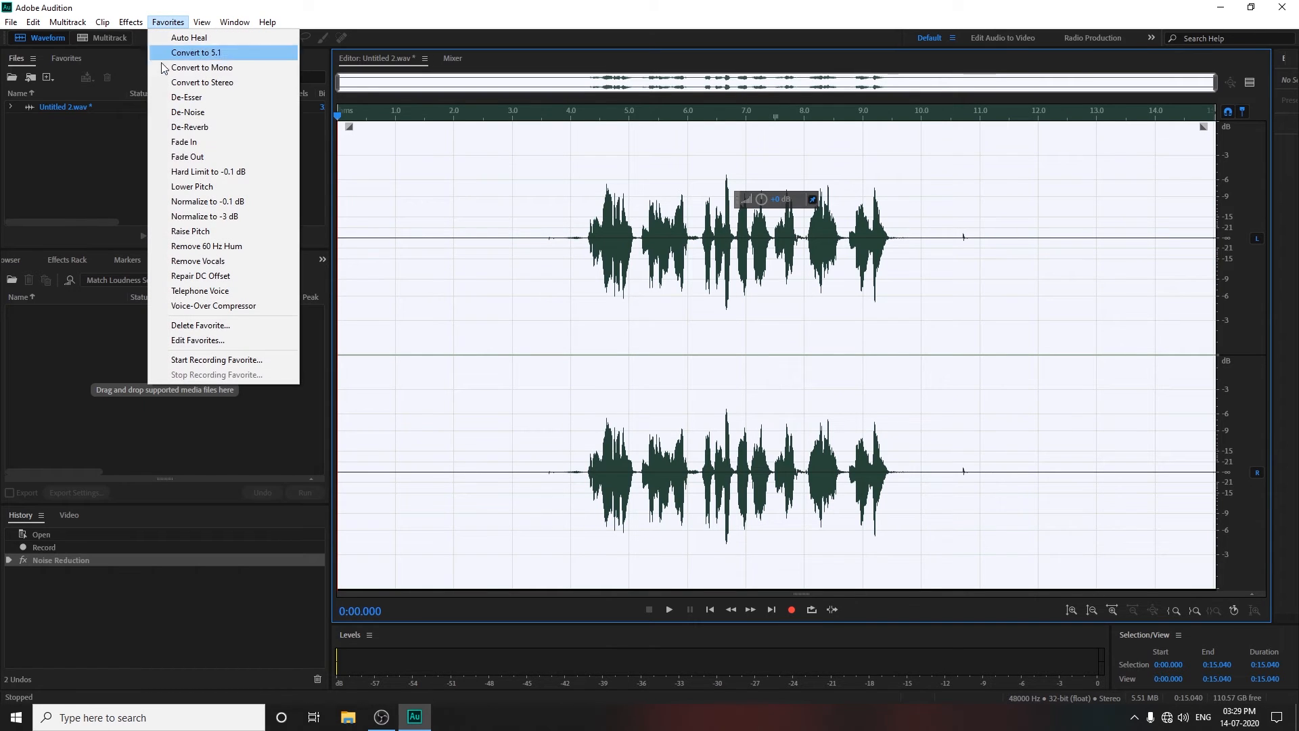
{"action": "left_click", "coordinate": [240, 217]}
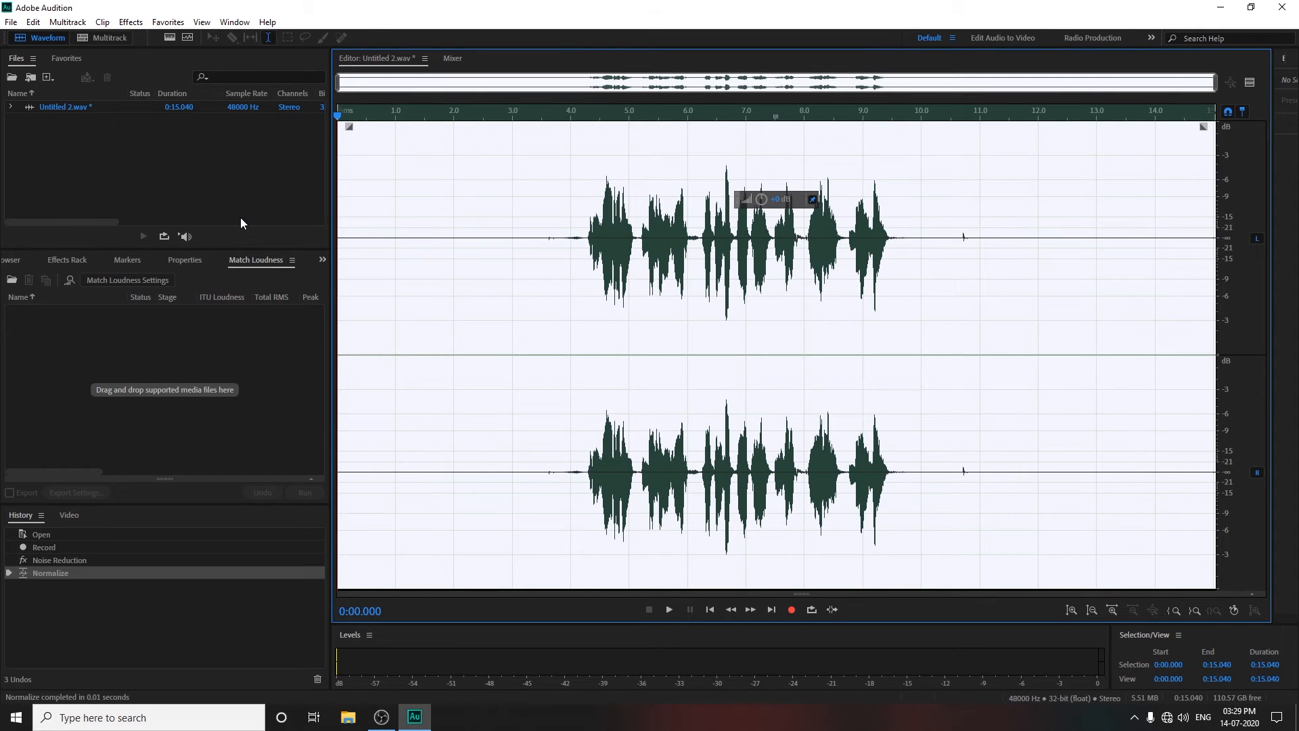
Apply the Single-band Compressor to the whole recording with a -12 dB threshold, 4:1 ratio, 10 ms attack and 100 ms release
{"action": "left_click", "coordinate": [129, 28]}
{"action": "mouse_move", "coordinate": [165, 193]}
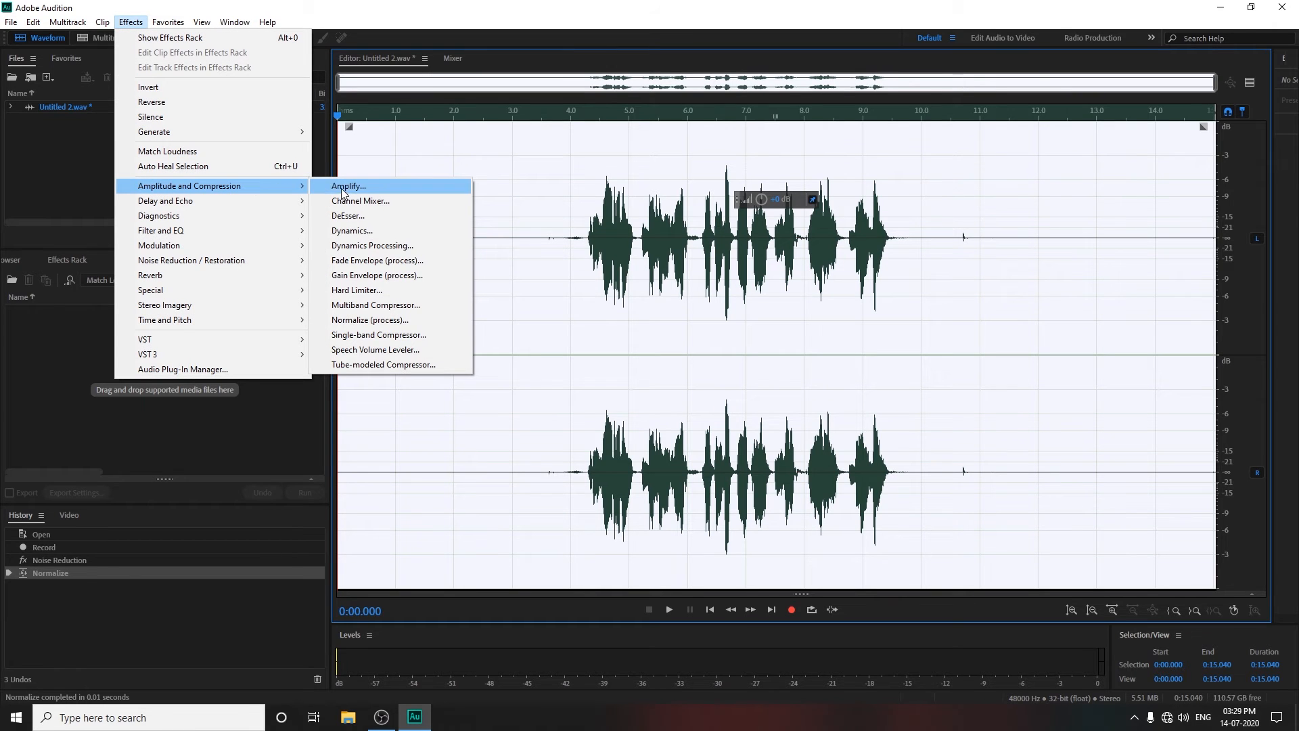
{"action": "left_click", "coordinate": [371, 336]}
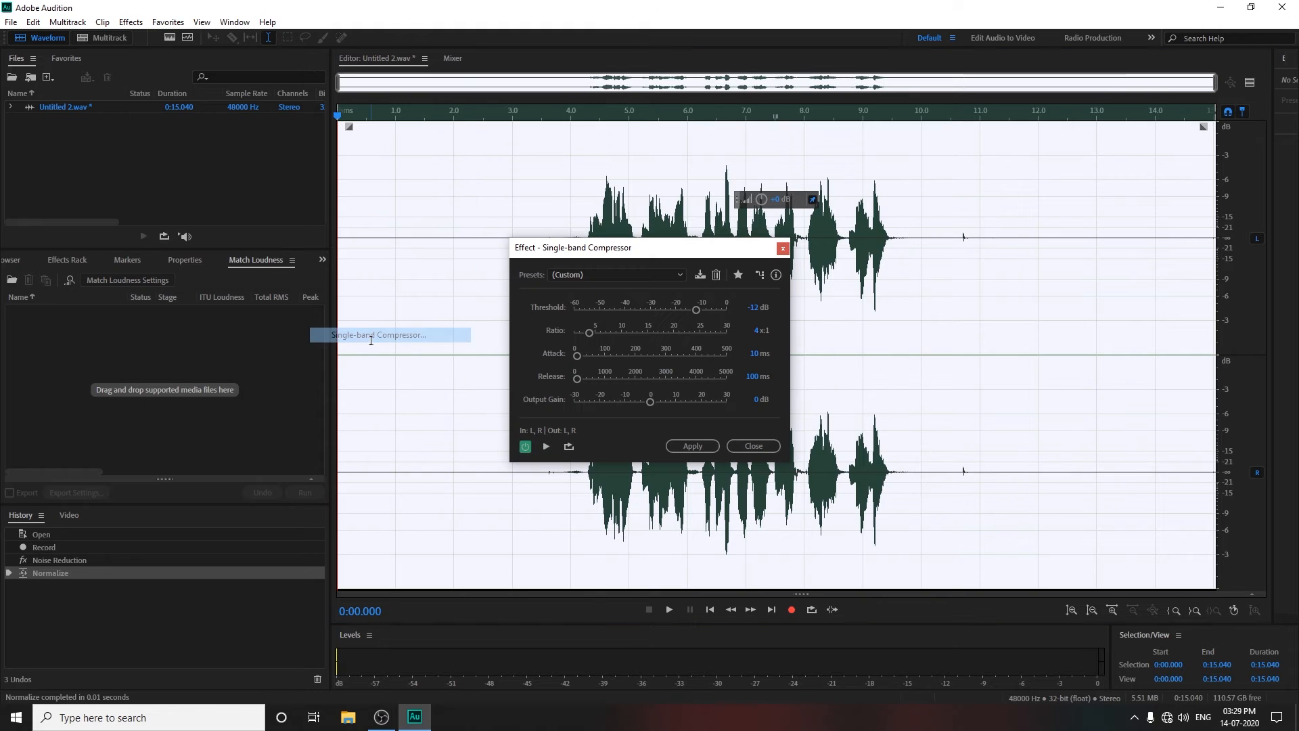
{"action": "left_click_drag", "start_coordinate": [654, 267], "coordinate": [655, 235]}
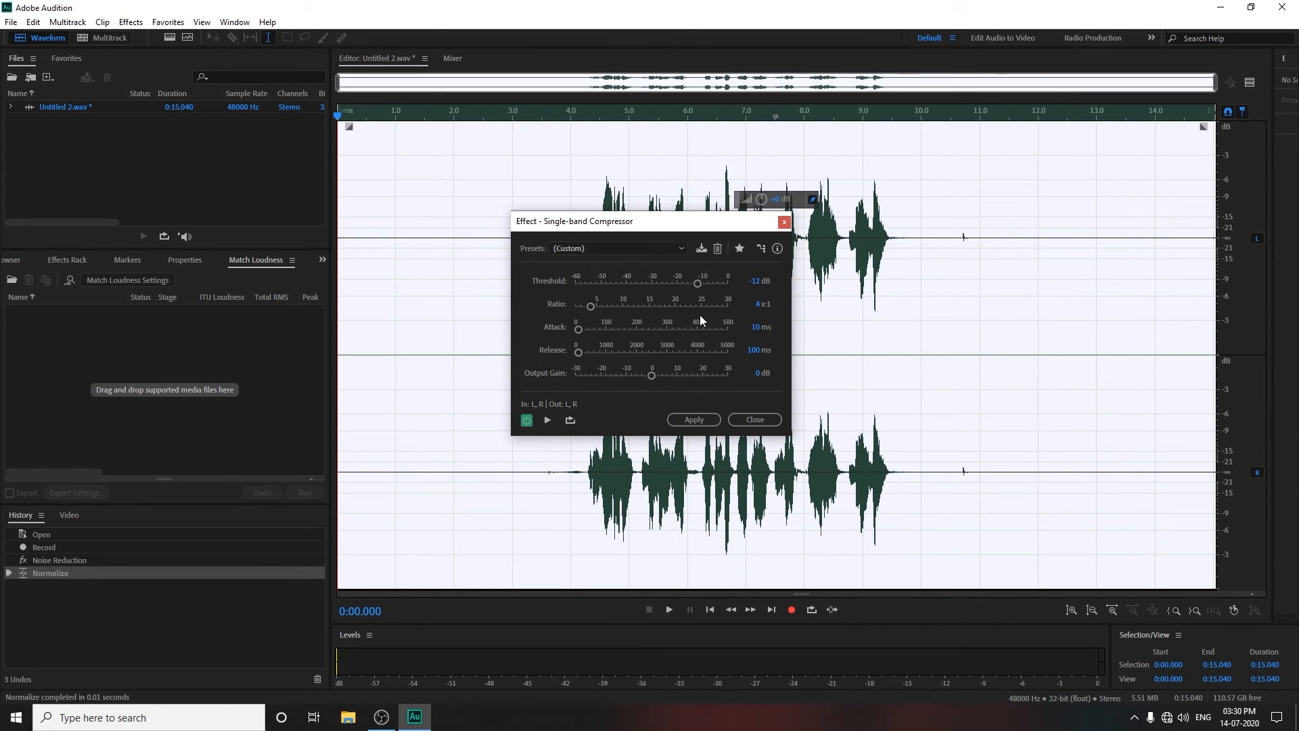
{"action": "left_click", "coordinate": [693, 420]}
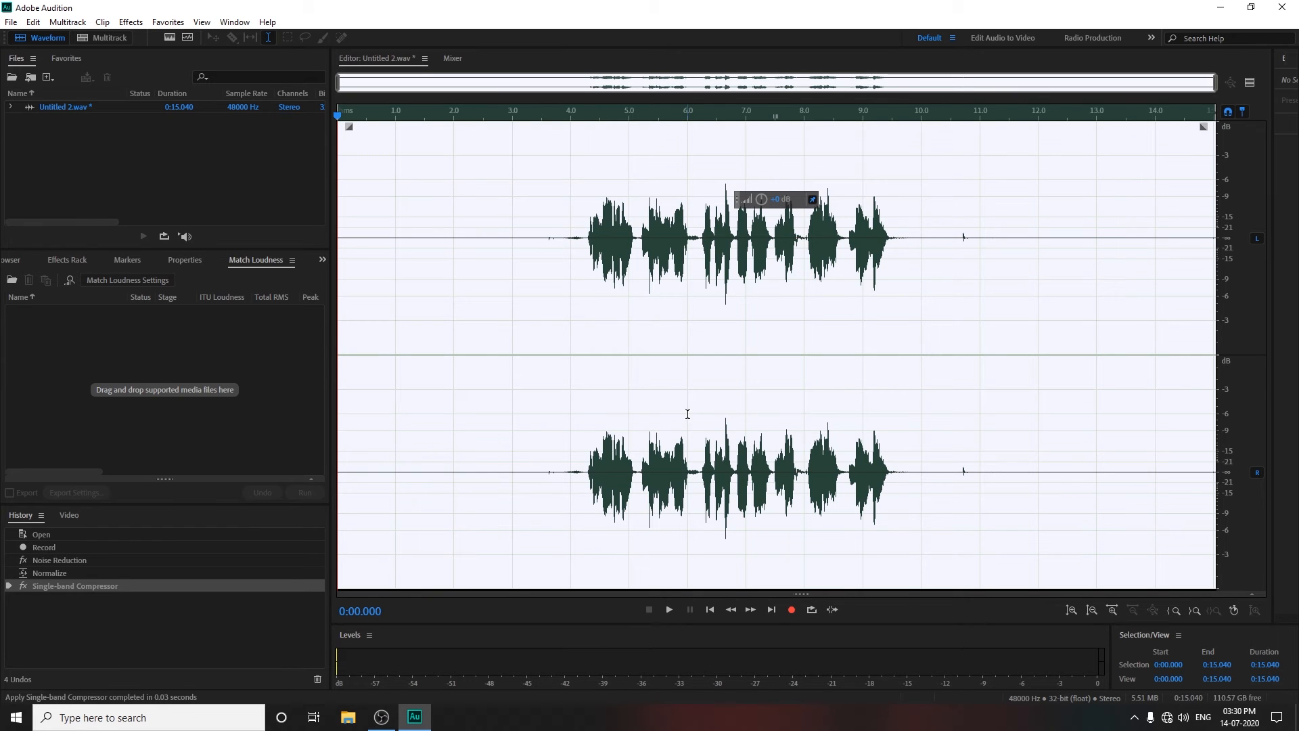
Open the Parametric Equalizer effect for the recording and load the Loudness Maximizer preset
{"action": "left_click", "coordinate": [170, 24]}
{"action": "left_click", "coordinate": [135, 24]}
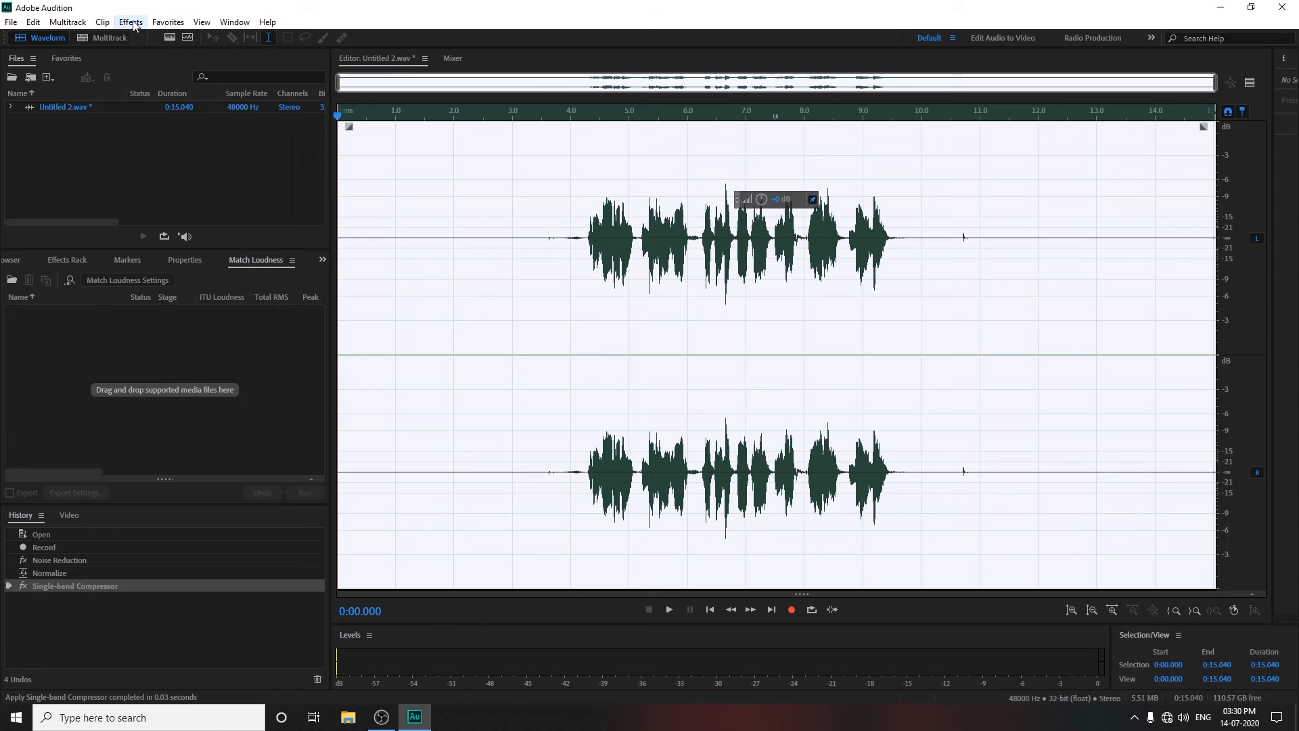
{"action": "left_click", "coordinate": [134, 26]}
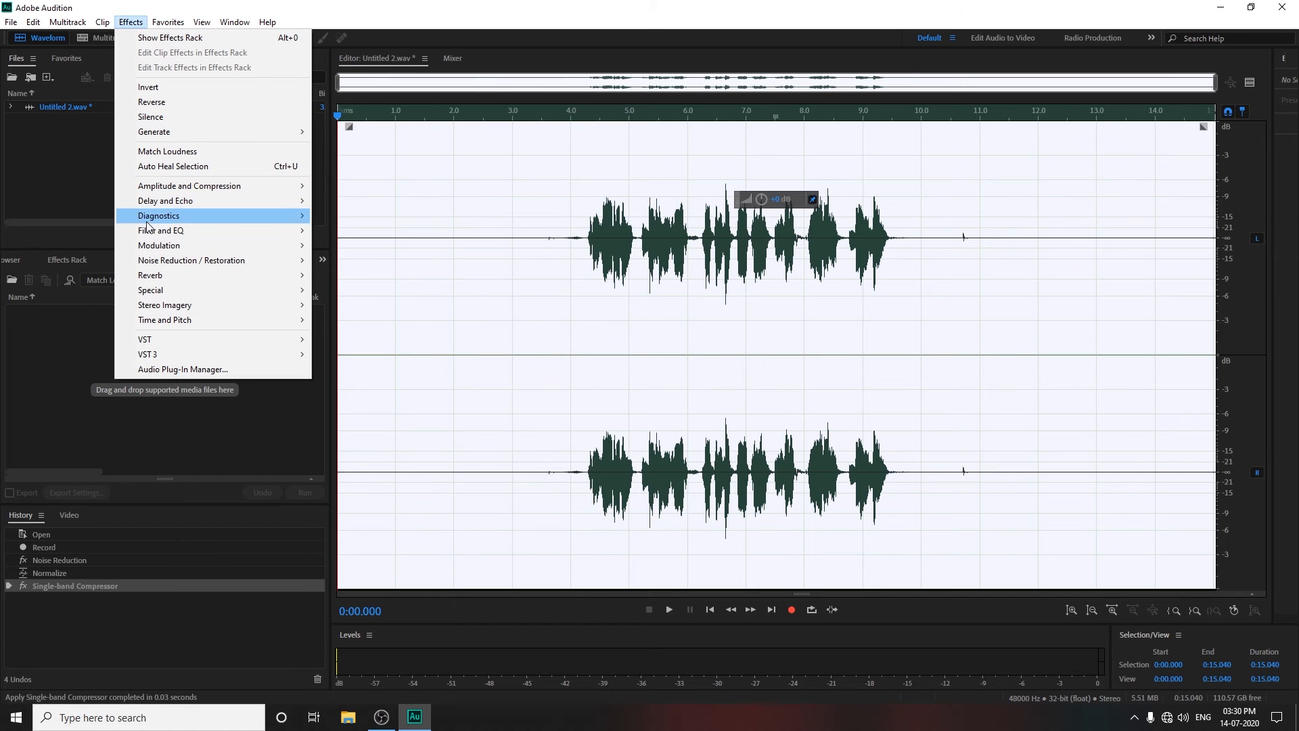
{"action": "mouse_move", "coordinate": [154, 235]}
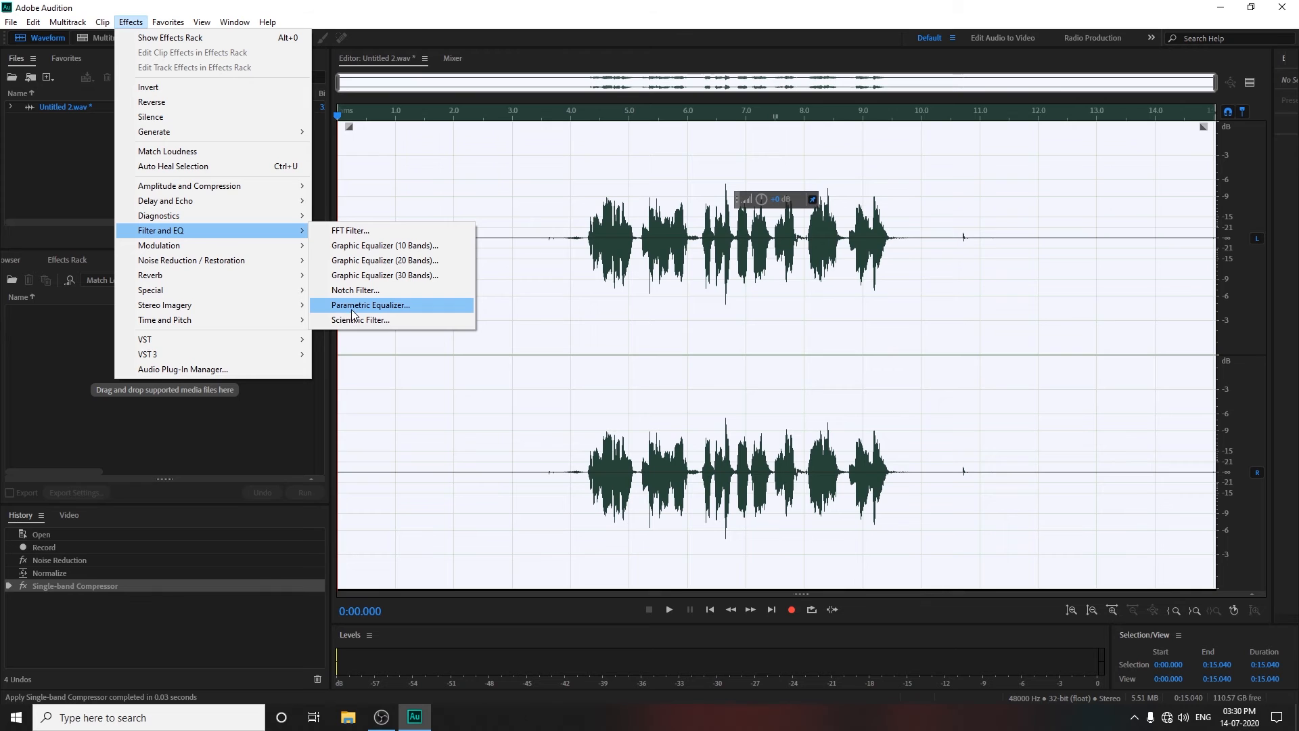
{"action": "left_click", "coordinate": [380, 309]}
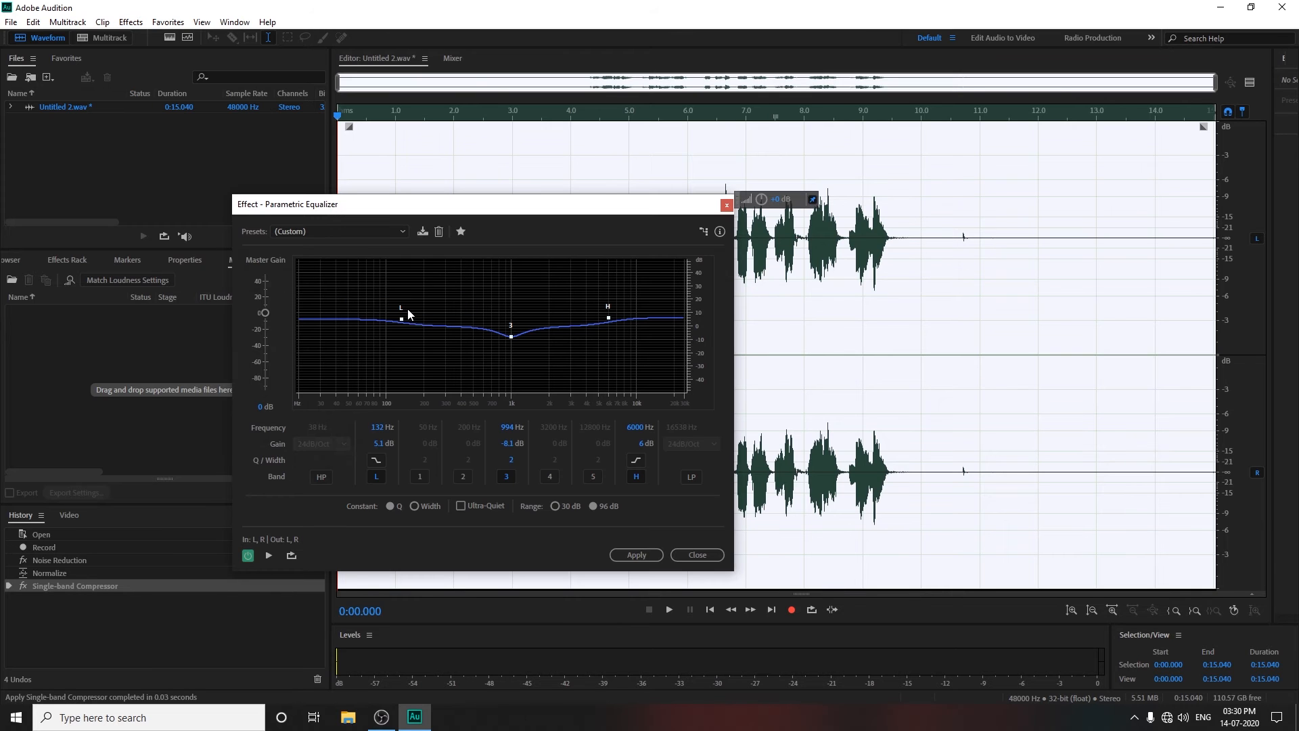
{"action": "left_click", "coordinate": [355, 232]}
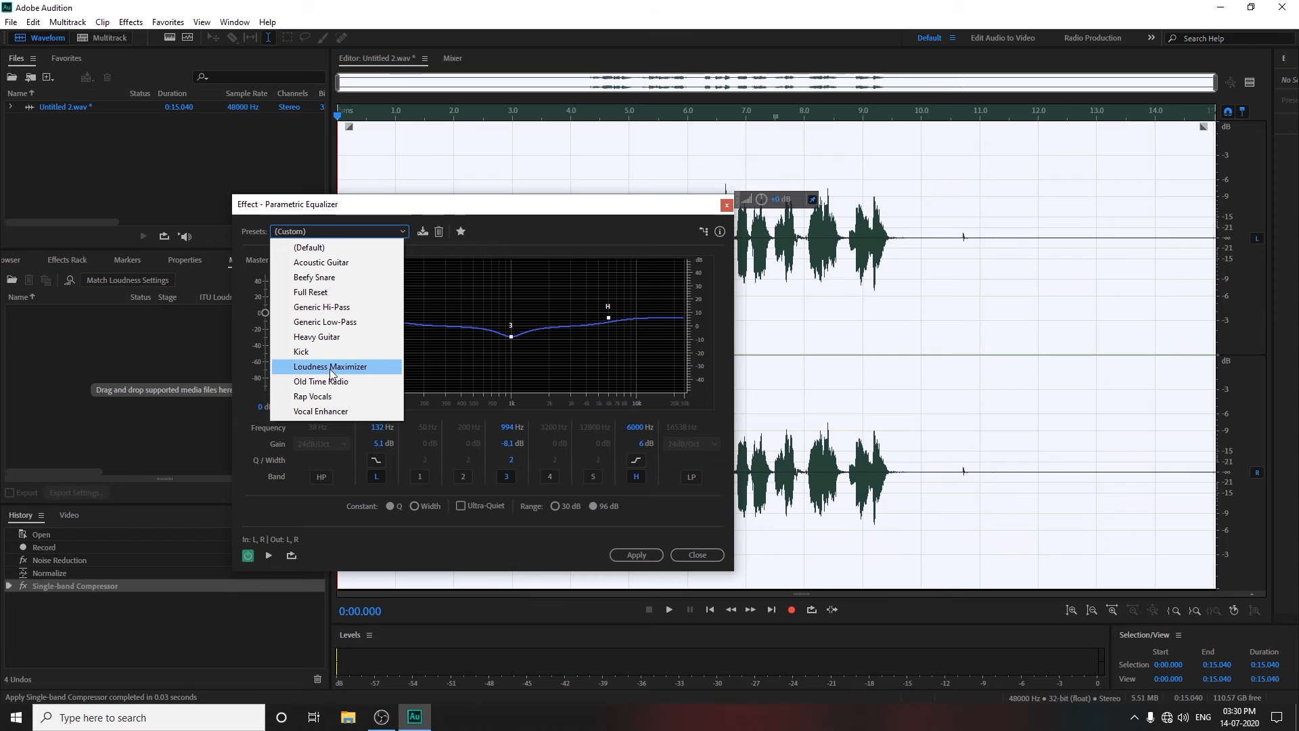
{"action": "left_click", "coordinate": [365, 367]}
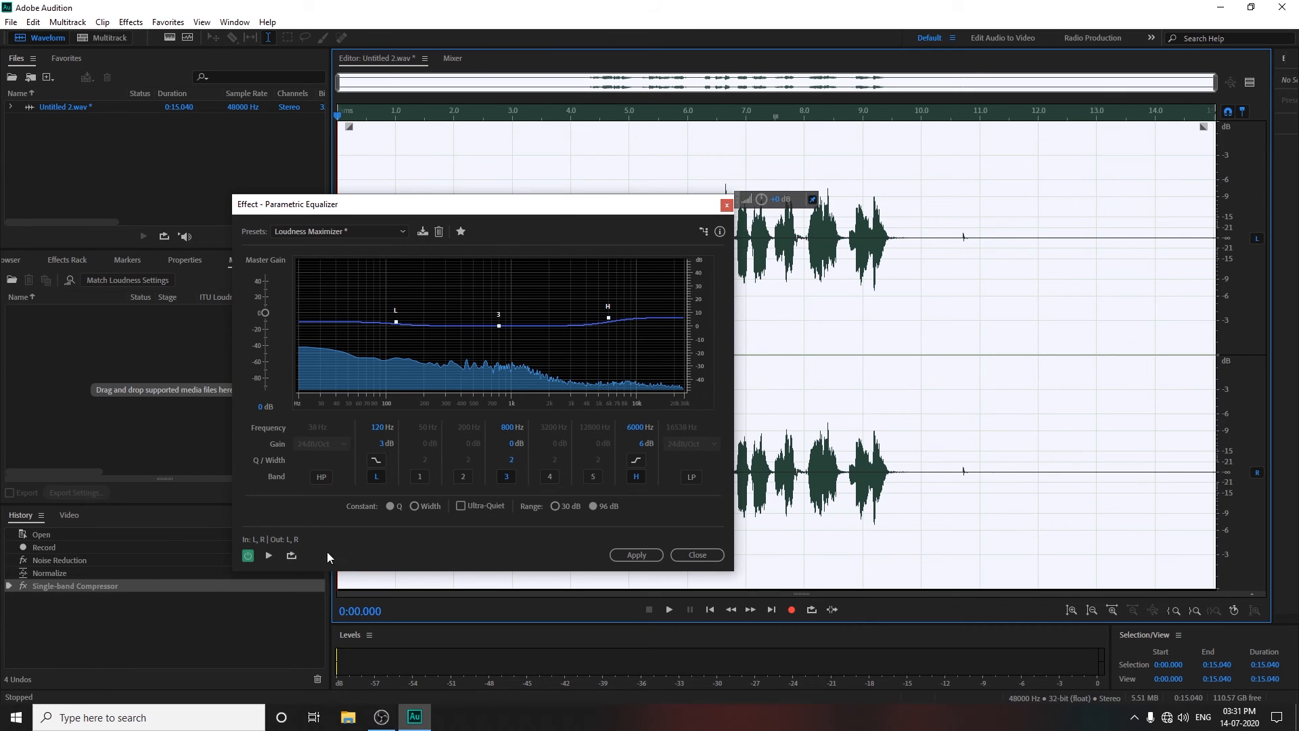
Preview the equalized recording and lower band 3 to about -10.1 dB at 994 Hz
{"action": "left_click", "coordinate": [268, 558]}
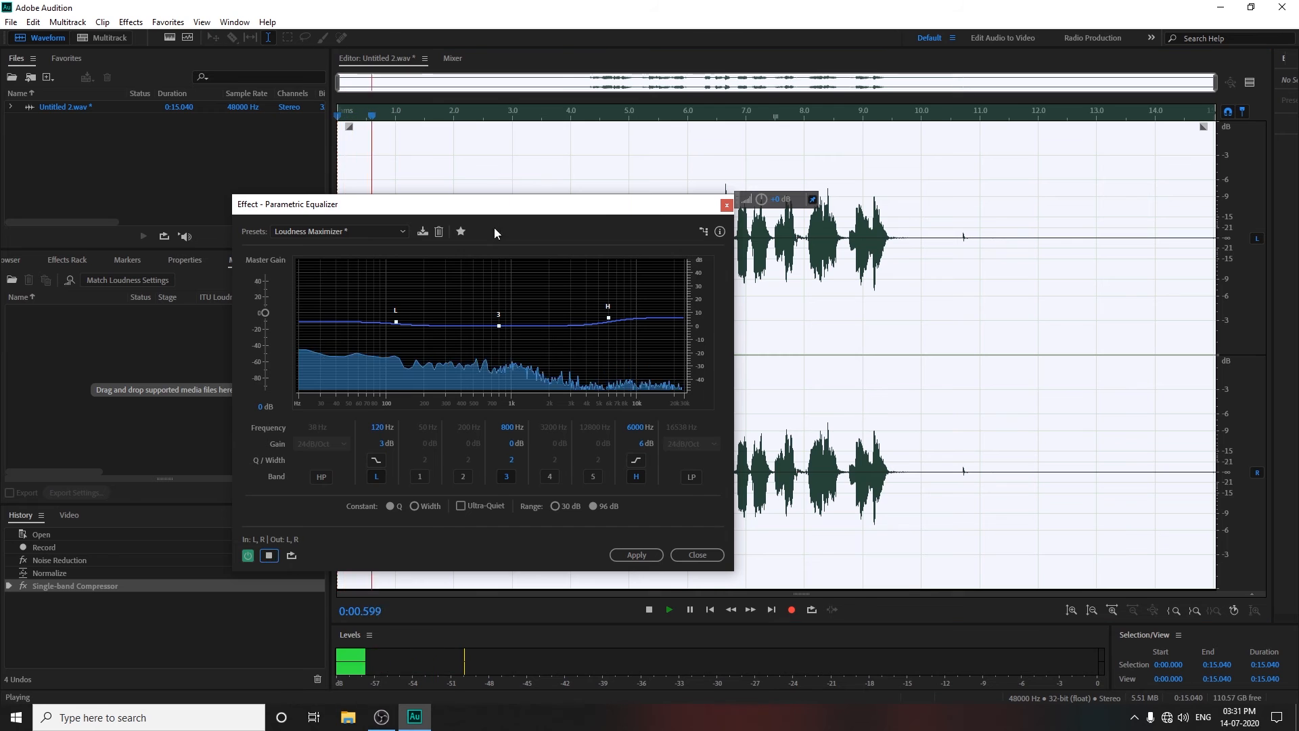
{"action": "left_click_drag", "start_coordinate": [499, 204], "coordinate": [670, 264]}
{"action": "mouse_move", "coordinate": [671, 385]}
{"action": "left_mouse_down"}
{"action": "mouse_move", "coordinate": [683, 396]}
{"action": "mouse_move", "coordinate": [681, 335]}
{"action": "mouse_move", "coordinate": [683, 400]}
{"action": "left_mouse_up"}
{"action": "key", "text": "space"}
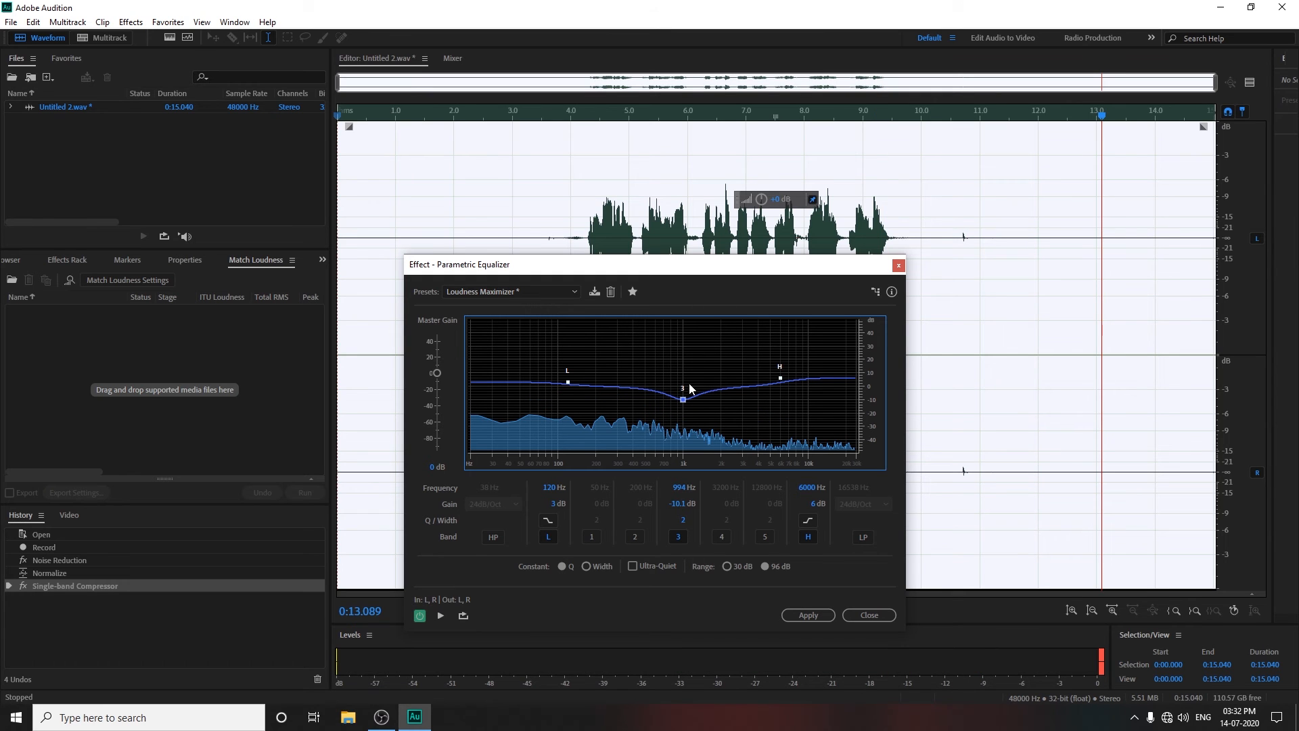
Set the low shelf to about 5.1 dB at 117 Hz and the high shelf to about 4.5 dB at 6341 Hz, and apply the equalizer
{"action": "mouse_move", "coordinate": [683, 401]}
{"action": "mouse_move", "coordinate": [568, 384]}
{"action": "left_click_drag", "start_coordinate": [568, 383], "coordinate": [567, 381]}
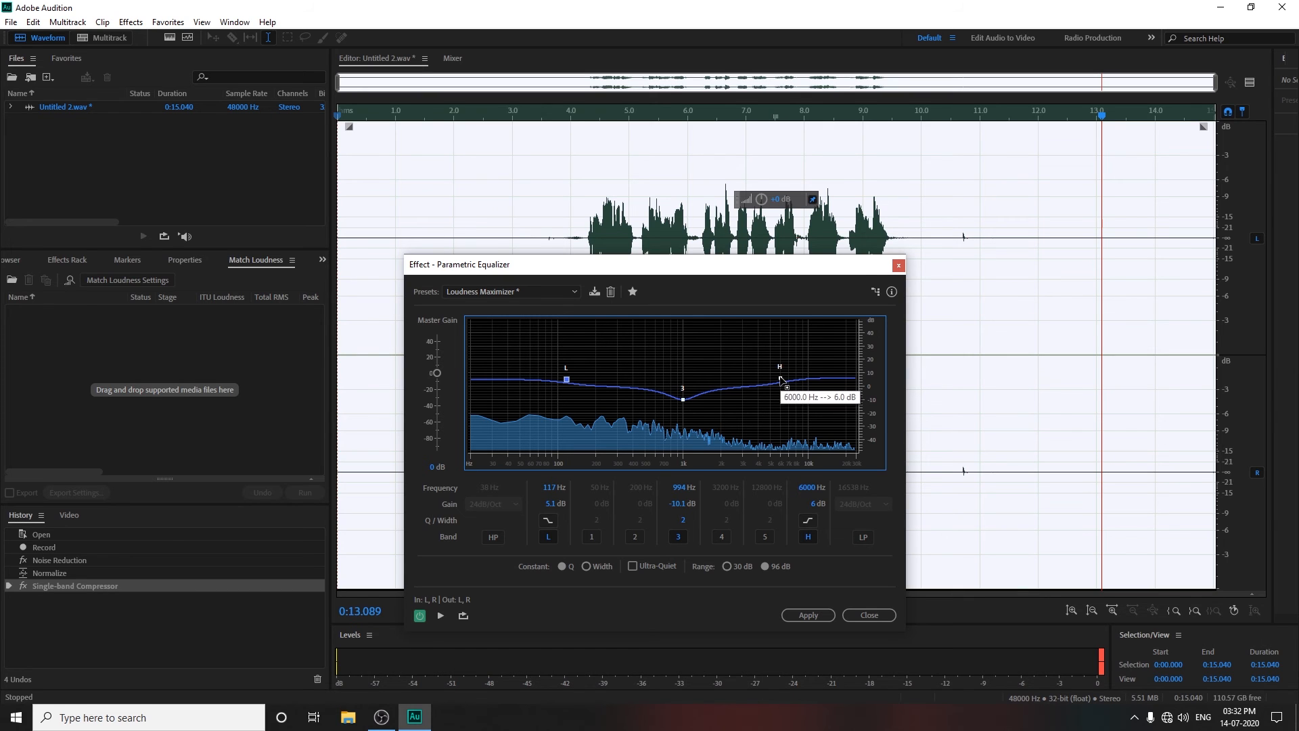
{"action": "left_click_drag", "start_coordinate": [781, 378], "coordinate": [782, 379]}
{"action": "mouse_move", "coordinate": [783, 384]}
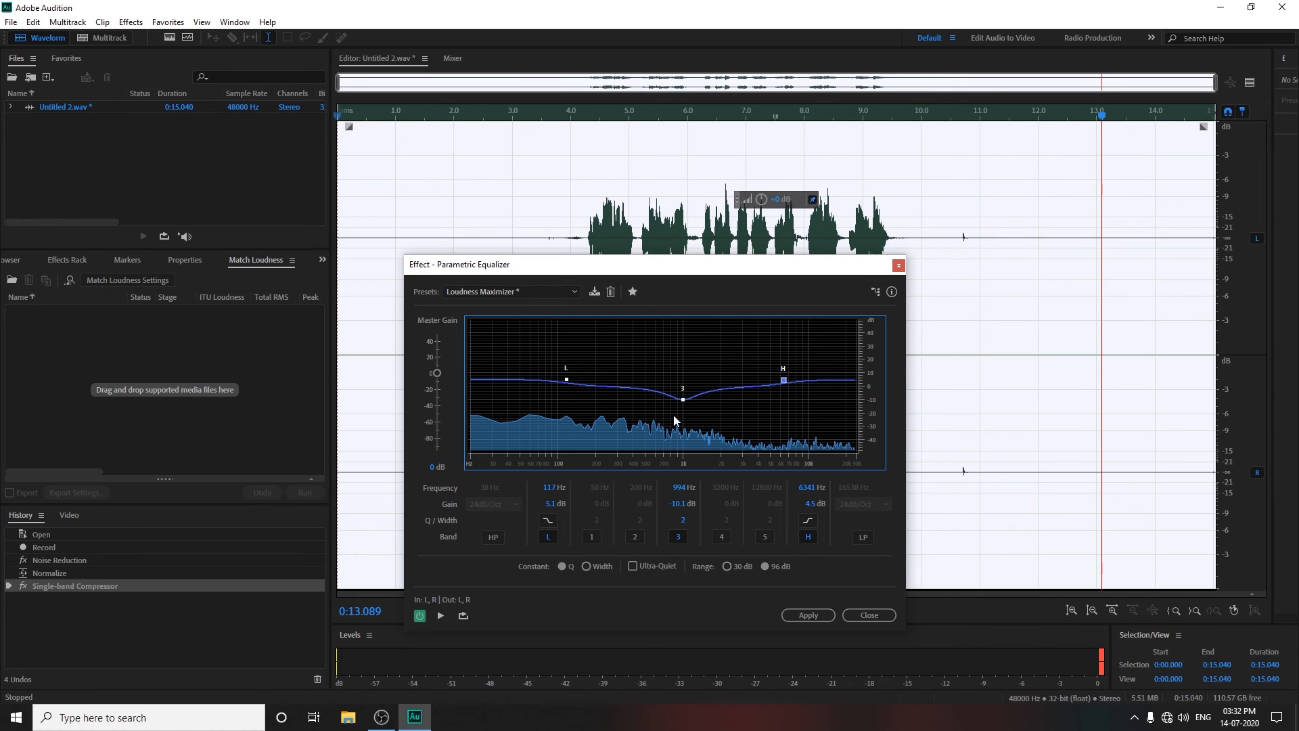
{"action": "left_click", "coordinate": [809, 615]}
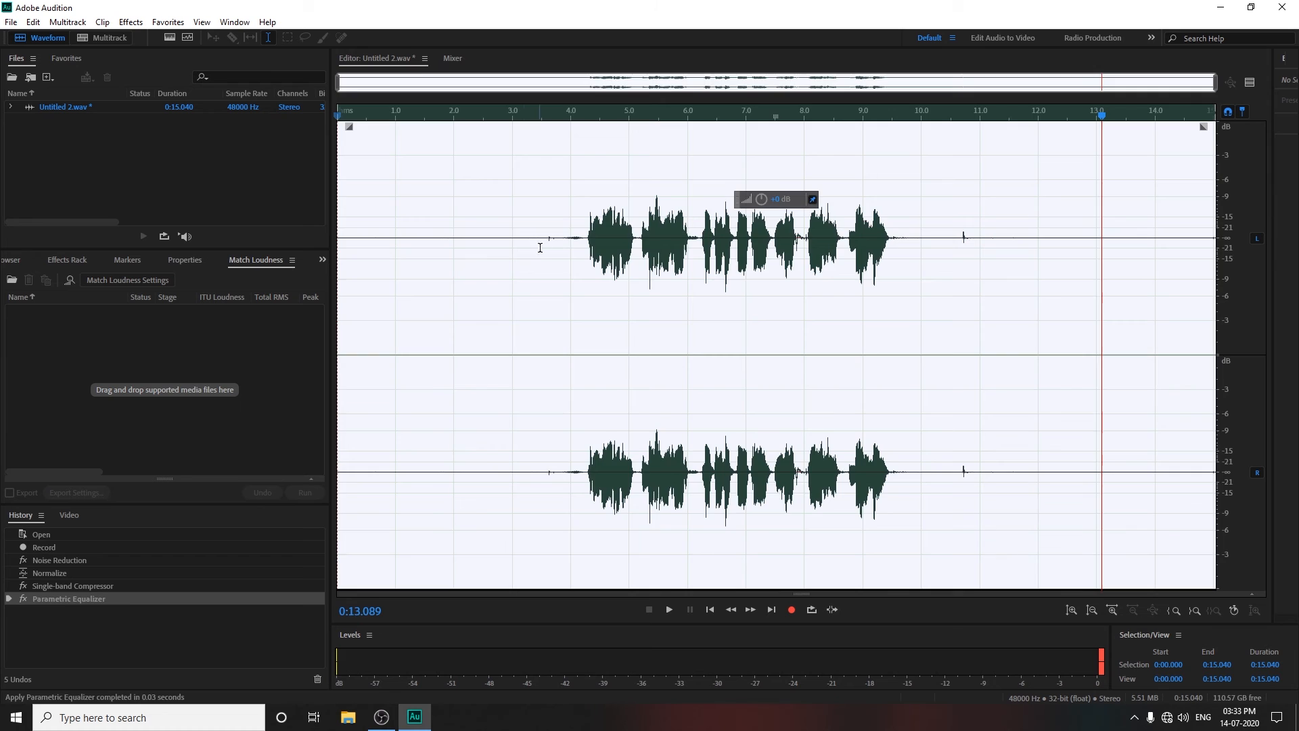
Play back the equalized recording from about the 4-second mark through the end of the speech, and stop playback
{"action": "left_click", "coordinate": [567, 243]}
{"action": "key", "text": "space"}
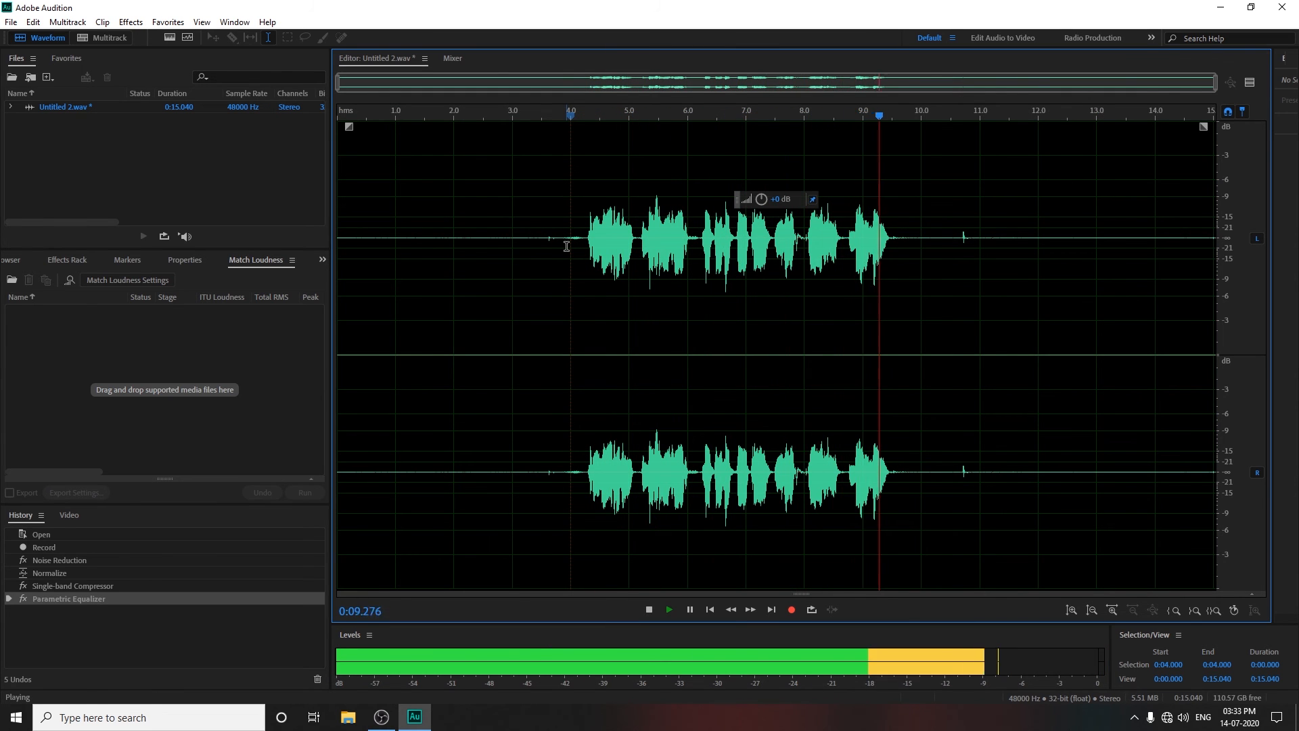
{"action": "key", "text": "space"}
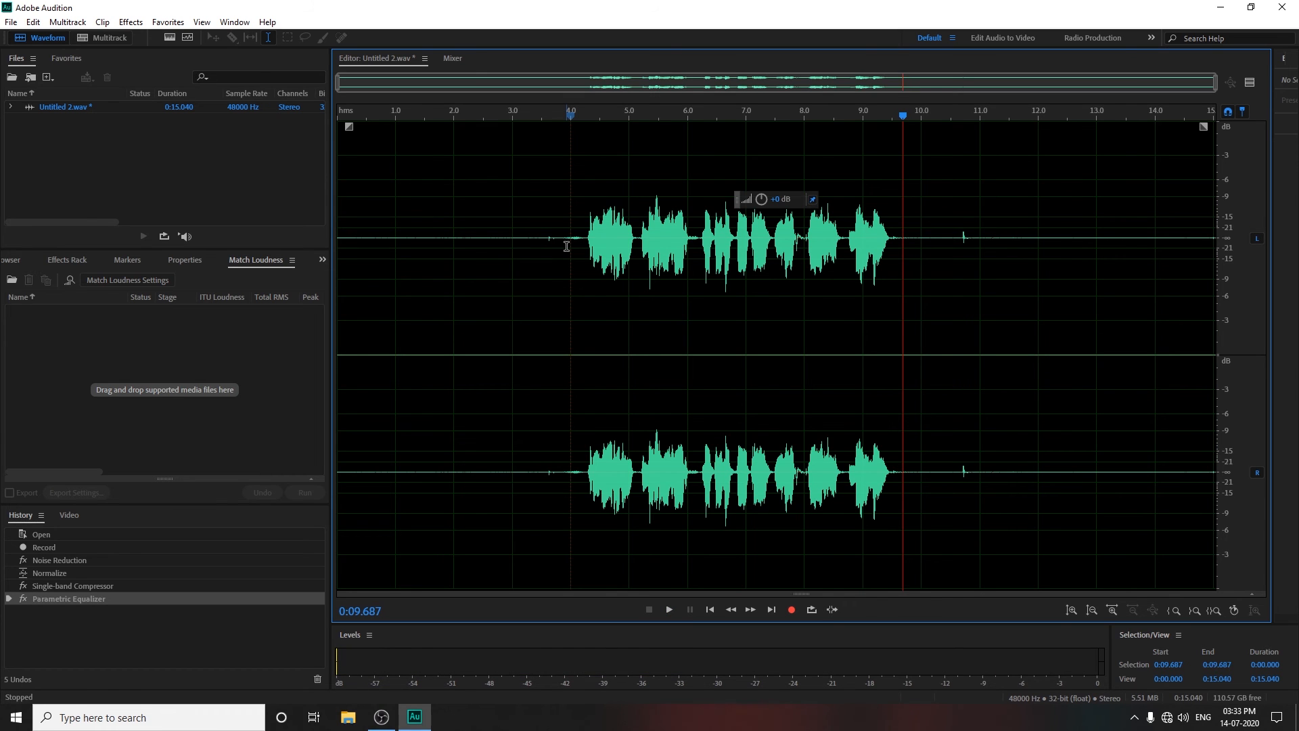
Normalize the whole recording to -0.1 dB and play it back from just before the speech, at about 3.6 seconds
{"action": "key", "text": "ctrl+a"}
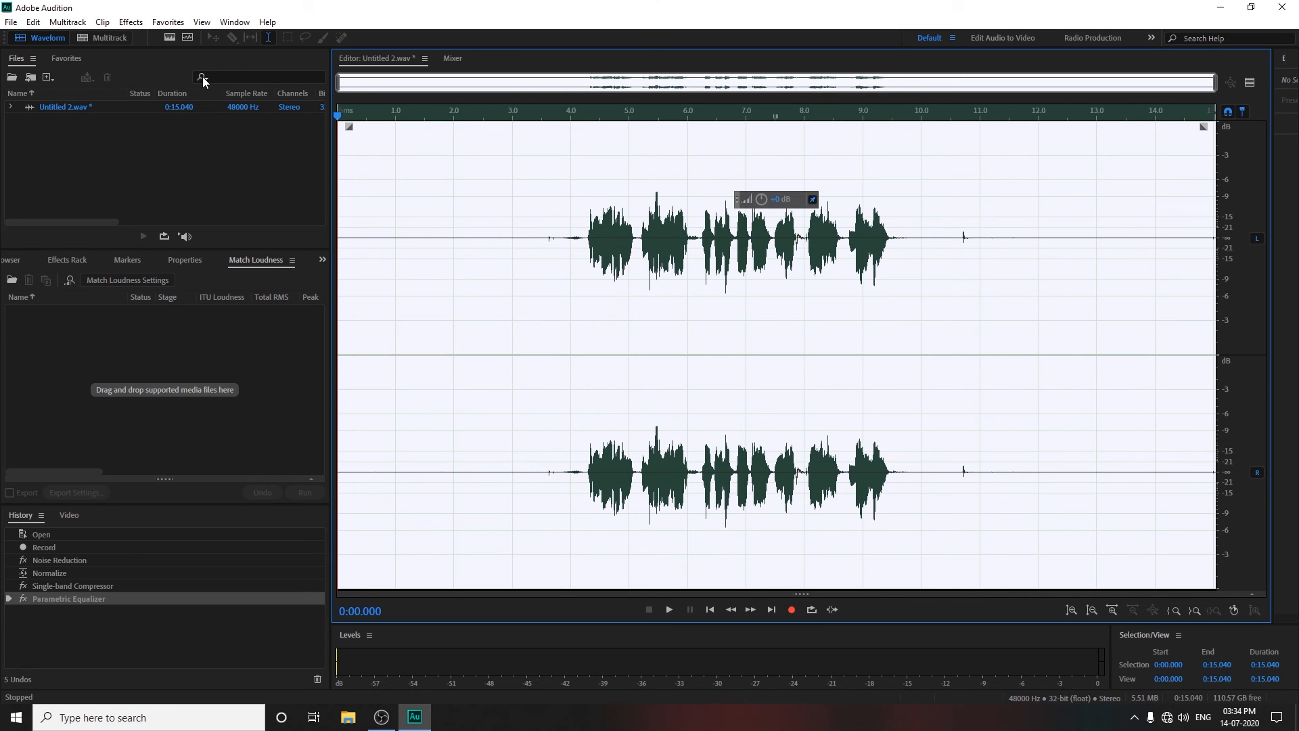
{"action": "left_click", "coordinate": [175, 24]}
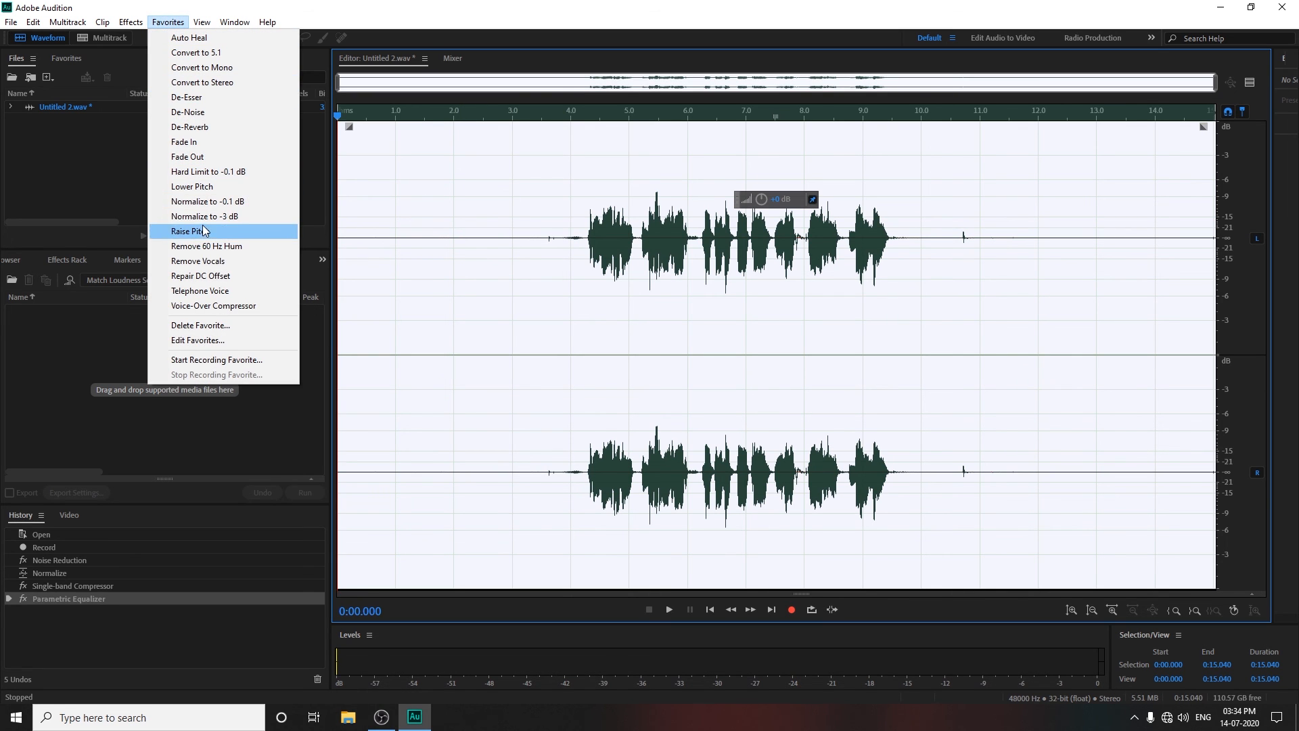
{"action": "left_click", "coordinate": [235, 207]}
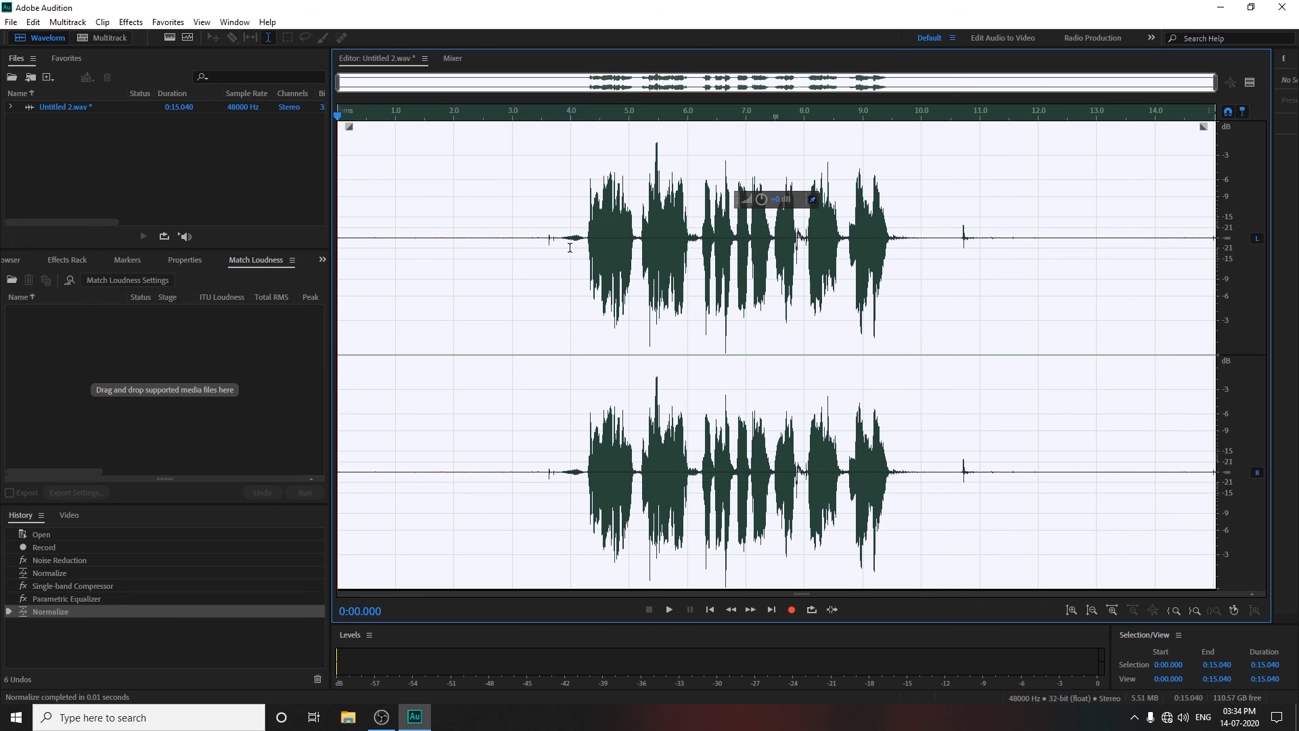
{"action": "left_click", "coordinate": [548, 237]}
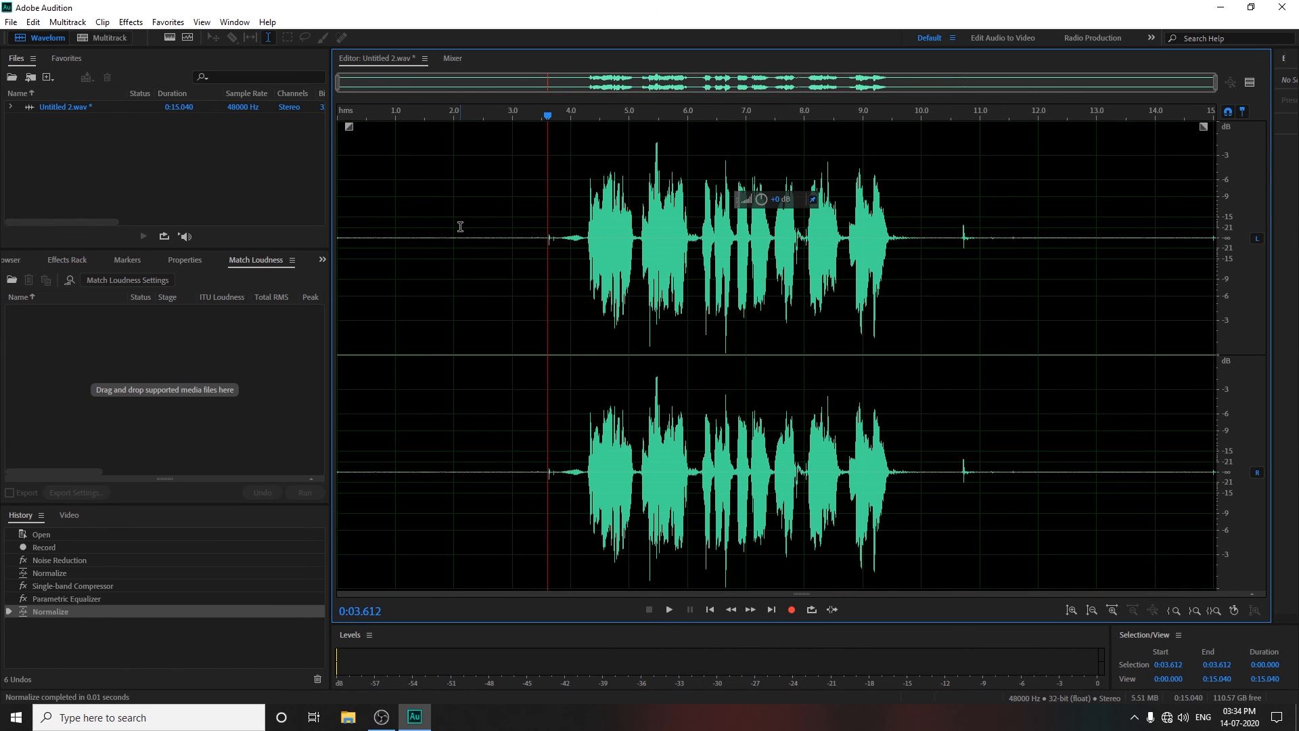
{"action": "key", "text": "space"}
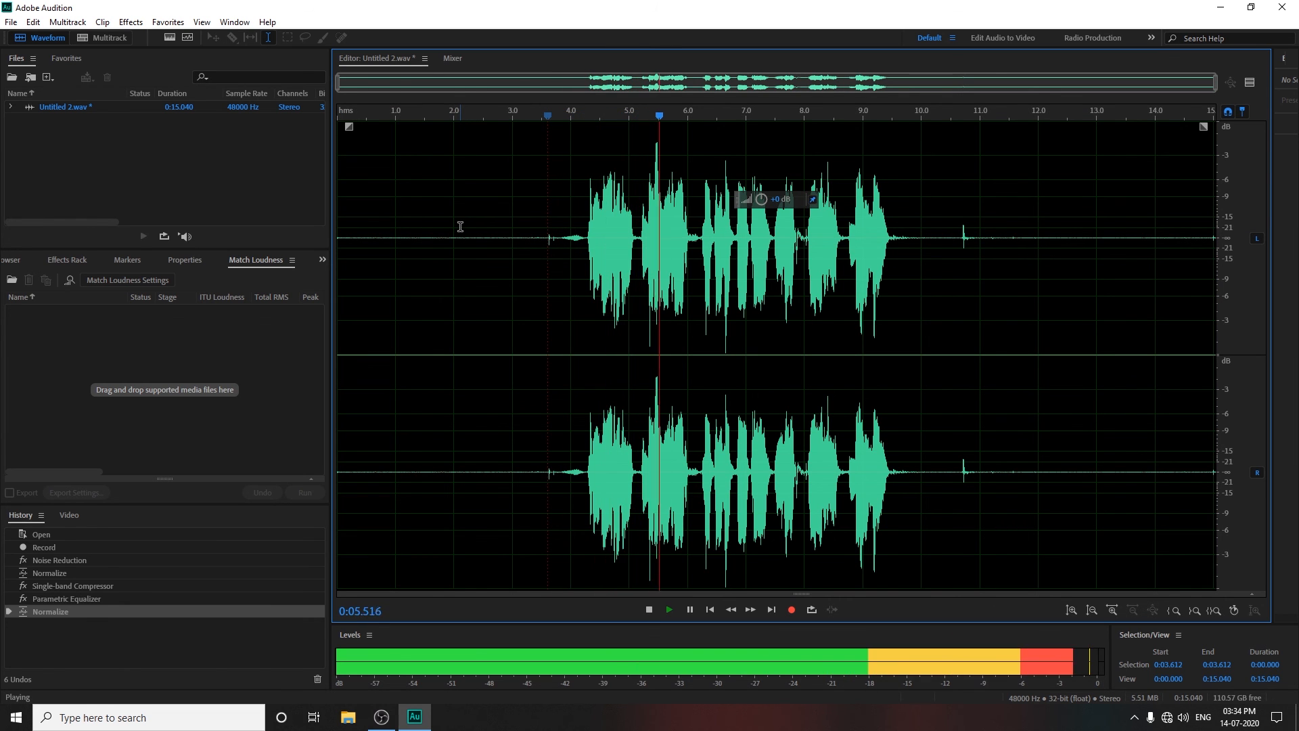